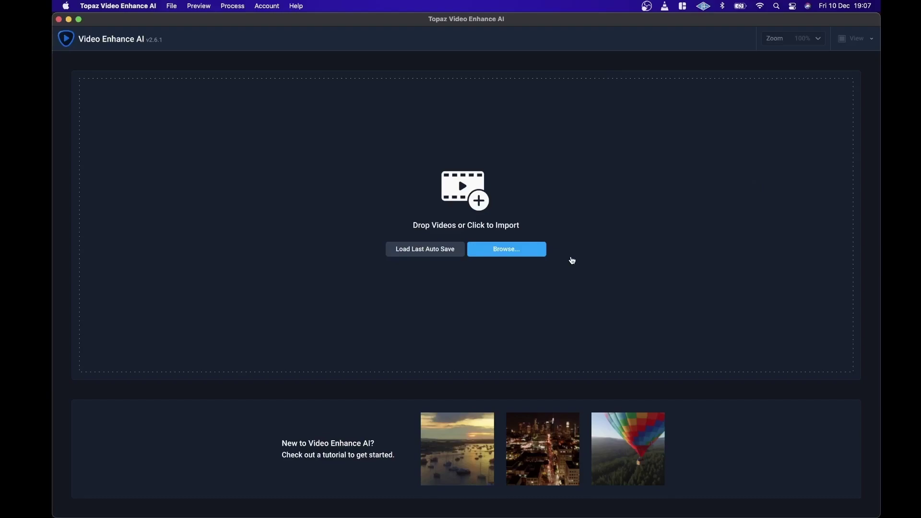
Import Quik_2021-12-08_18-44-36.MOV from Finder's Movies folder and scrub to a later frame
key("super+Tab")
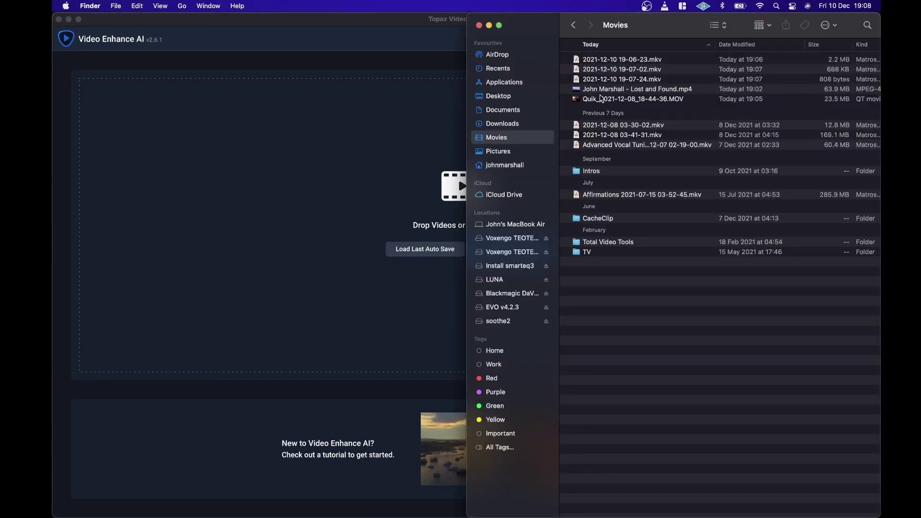
left_click_drag(612, 101, 333, 206)
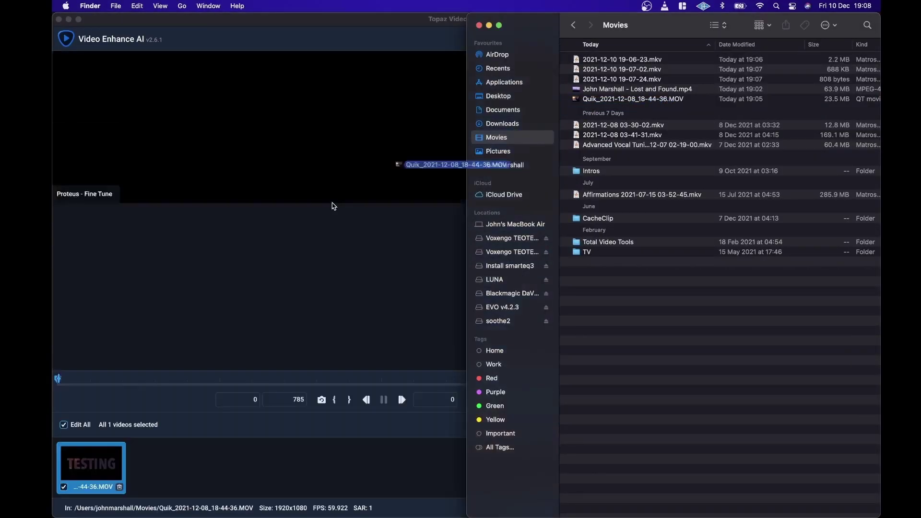
left_click(334, 205)
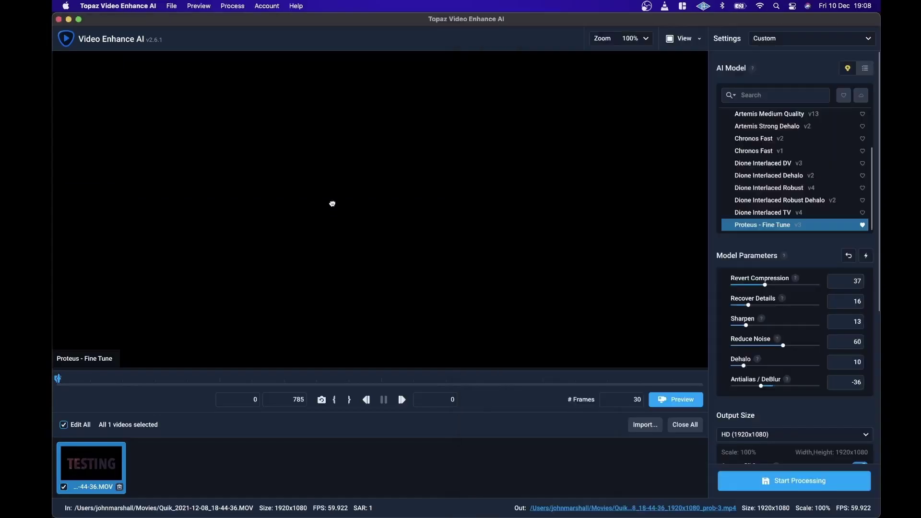
left_click_drag(76, 381, 254, 372)
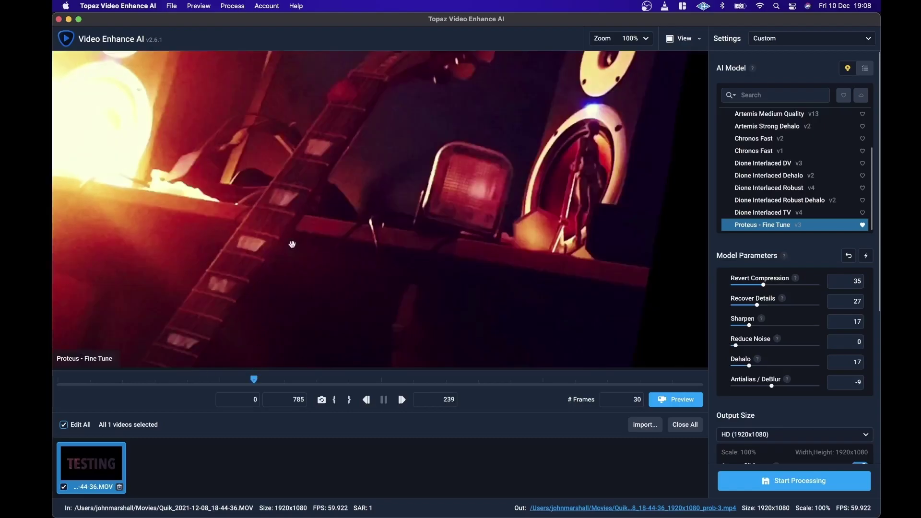
Auto-detect Proteus parameters from the current frame and raise Reduce Noise from 6 to 15
scroll(306, 215, "up", 5)
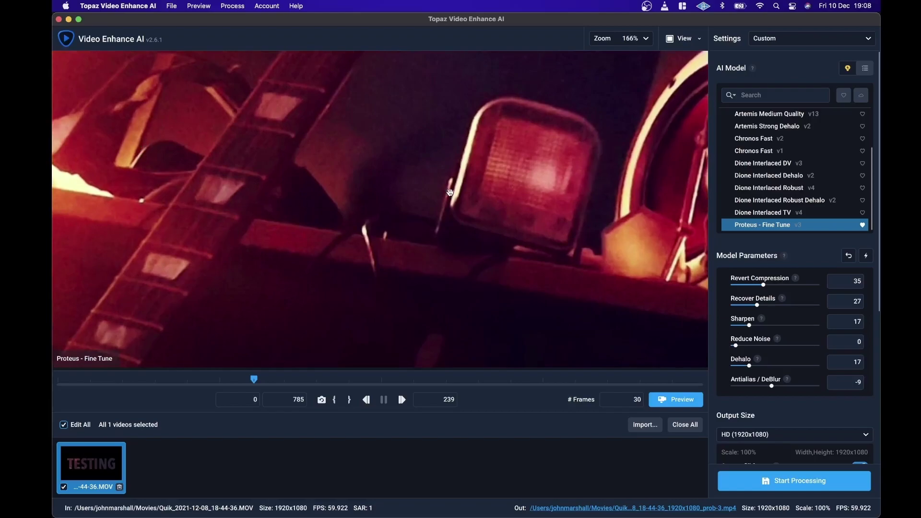
mouse_move(785, 215)
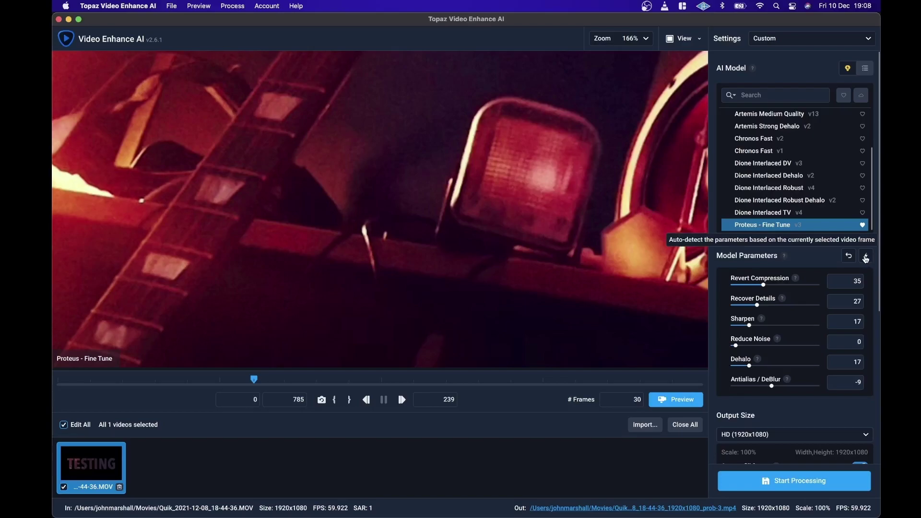
left_click(866, 259)
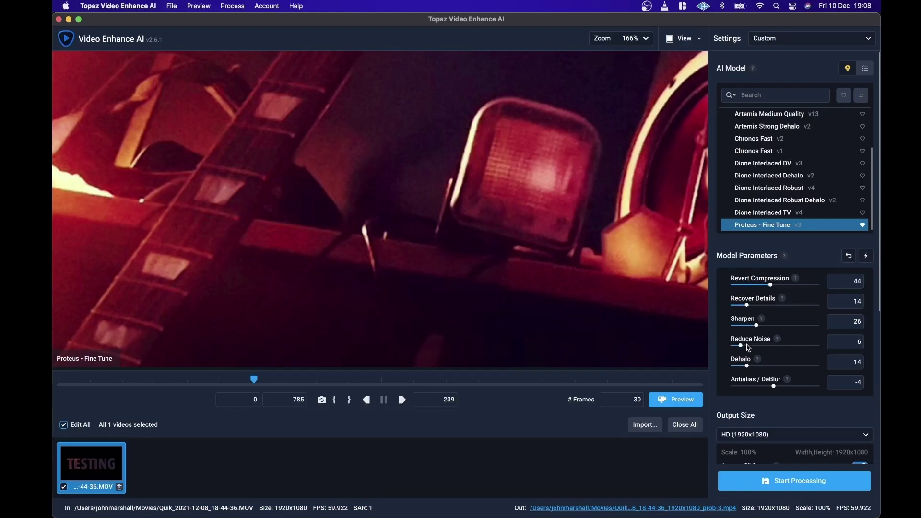
left_click_drag(748, 347, 749, 349)
scroll(789, 359, "down", 2)
scroll(789, 359, "up", 2)
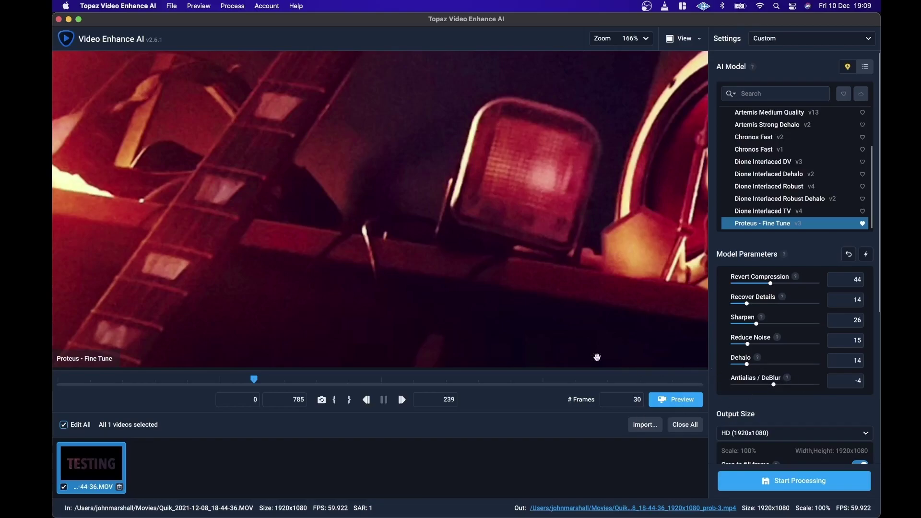
Render and play a 30-frame Proteus preview of the enhanced footage
left_click(686, 400)
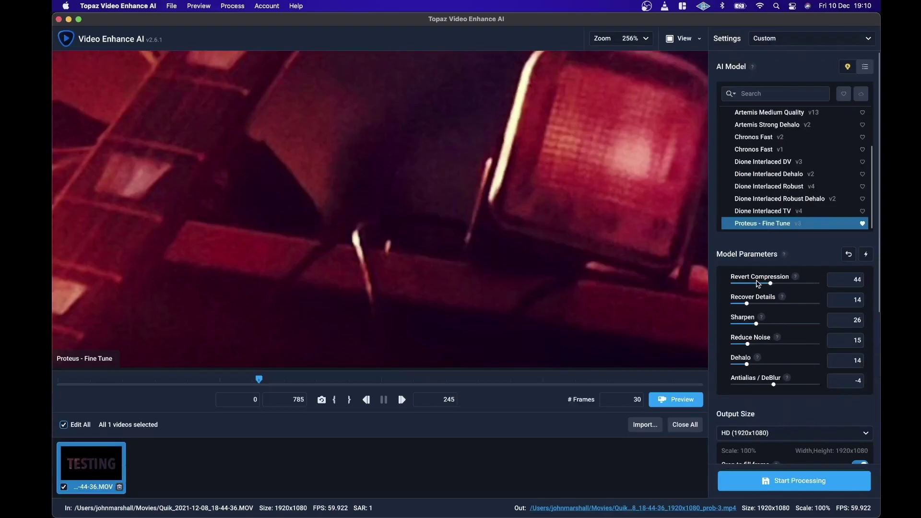
Set Revert Compression 76, Sharpen 37, Reduce Noise 25, Antialias/DeBlur 15, then render a preview
left_click(795, 284)
left_click(766, 326)
left_click(756, 344)
left_click_drag(778, 383, 781, 385)
left_click(680, 400)
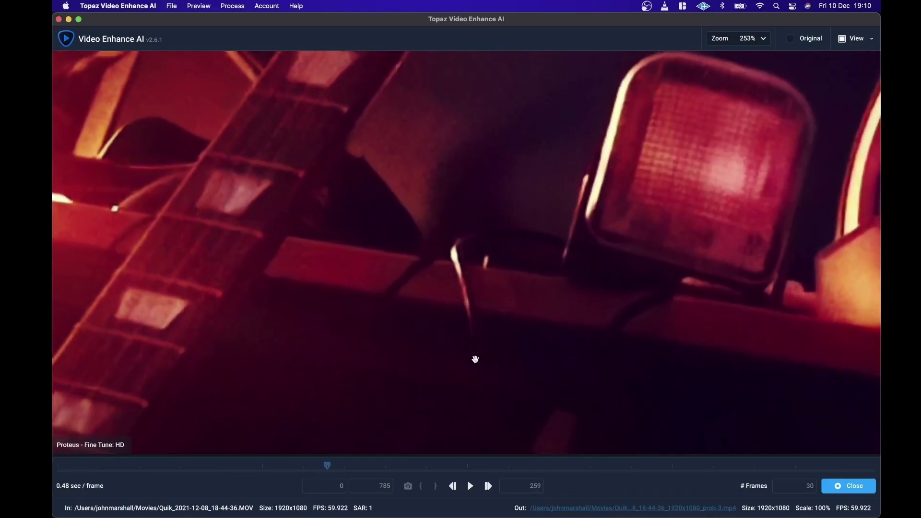
Zoom out the preview and toggle Original on and off against the HD result
scroll(475, 360, "down", 3)
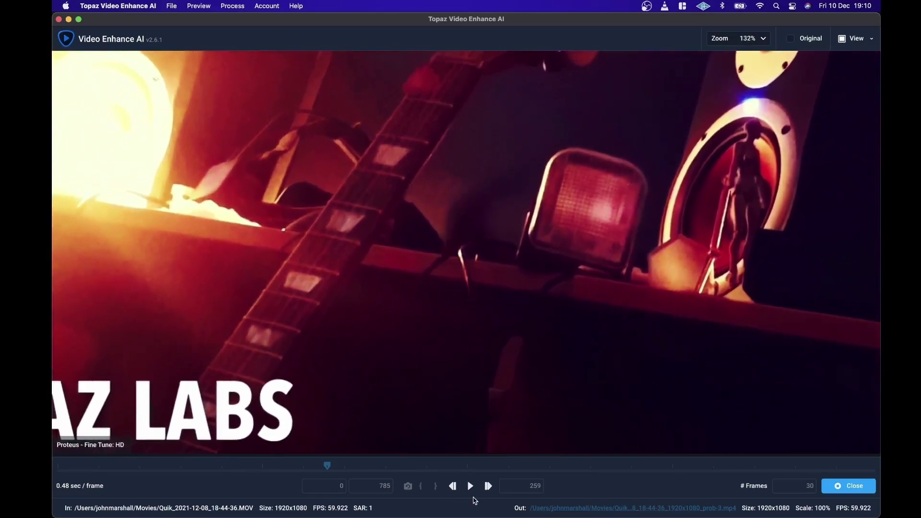
left_click(469, 376)
left_click(468, 376)
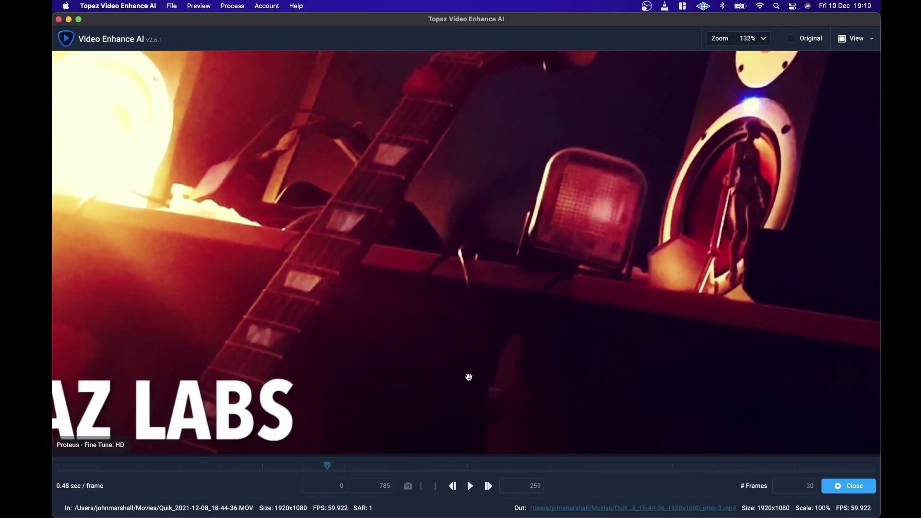
left_click(468, 376)
left_click(469, 377)
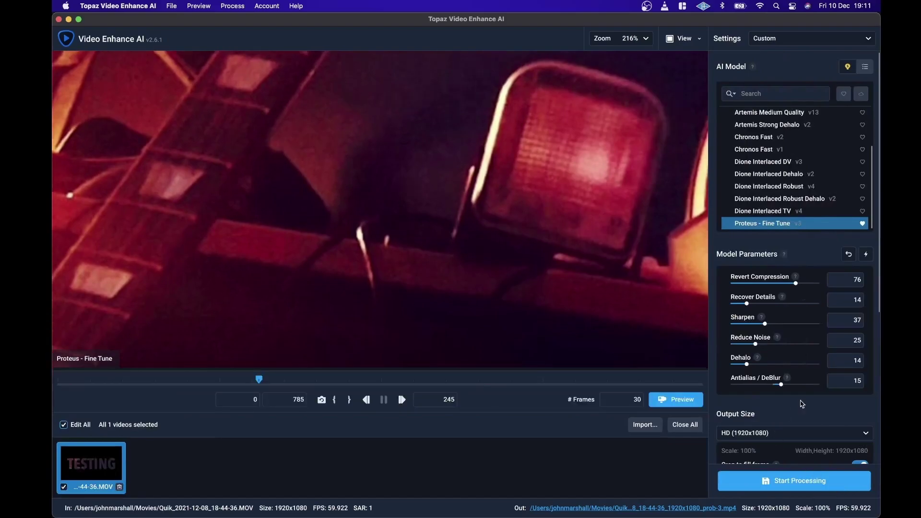
Raise Reduce Noise to 40, render a new preview, and centre the guitar headstock
left_click_drag(749, 341, 764, 344)
left_click(681, 401)
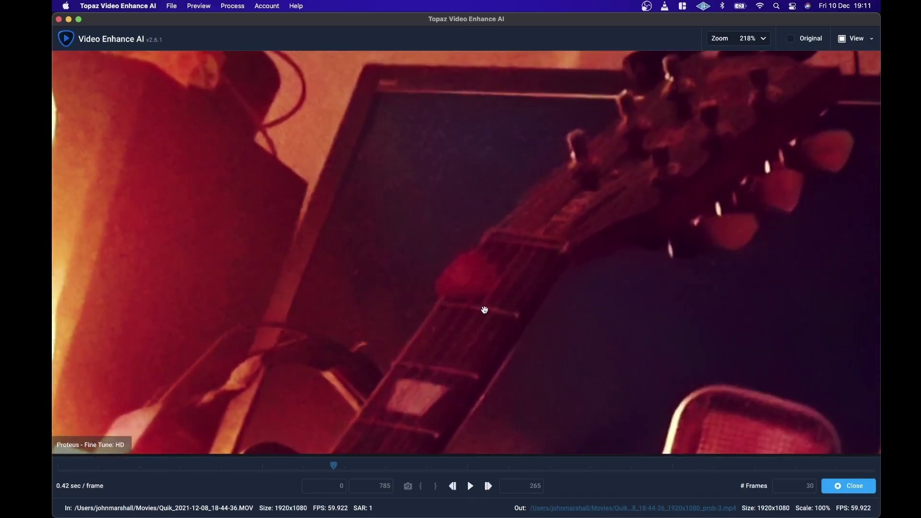
left_click_drag(654, 189, 551, 251)
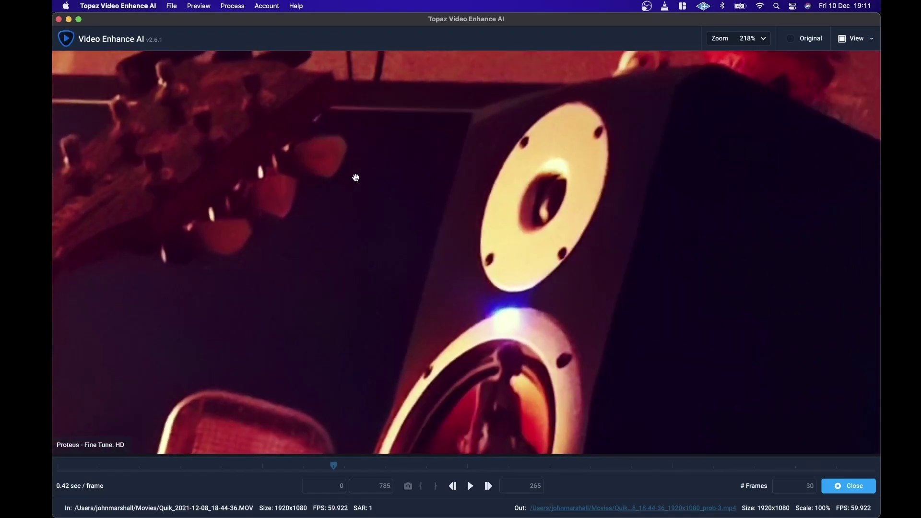
scroll(356, 177, "down", 6)
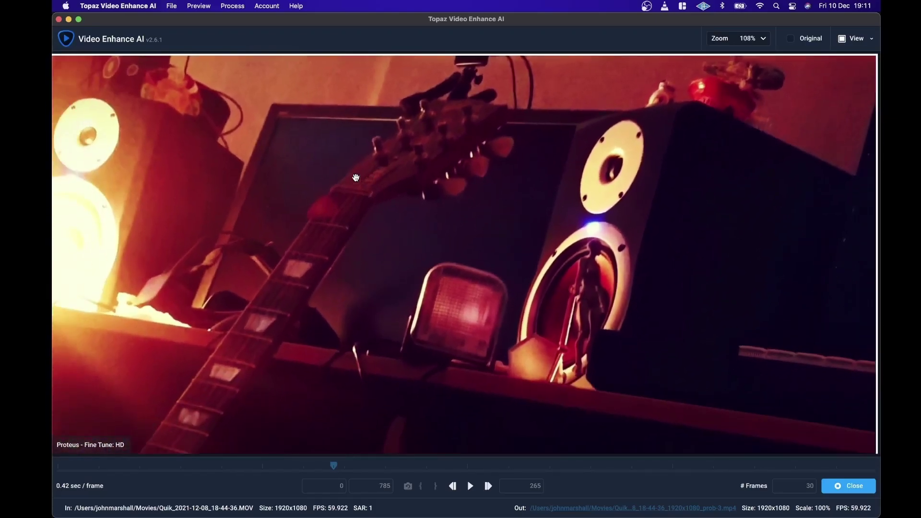
Zoom the preview to 100% on the speaker and compare it with the original
left_click_drag(356, 178, 356, 178)
left_click_drag(402, 253, 401, 252)
right_click(401, 251)
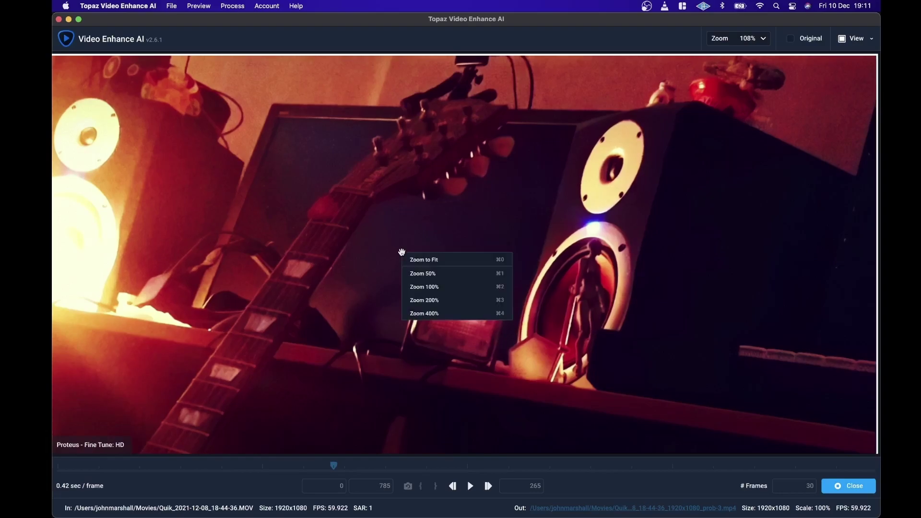
left_click(468, 286)
left_click_drag(501, 219, 502, 219)
scroll(501, 219, "up", 5)
scroll(502, 219, "up", 2)
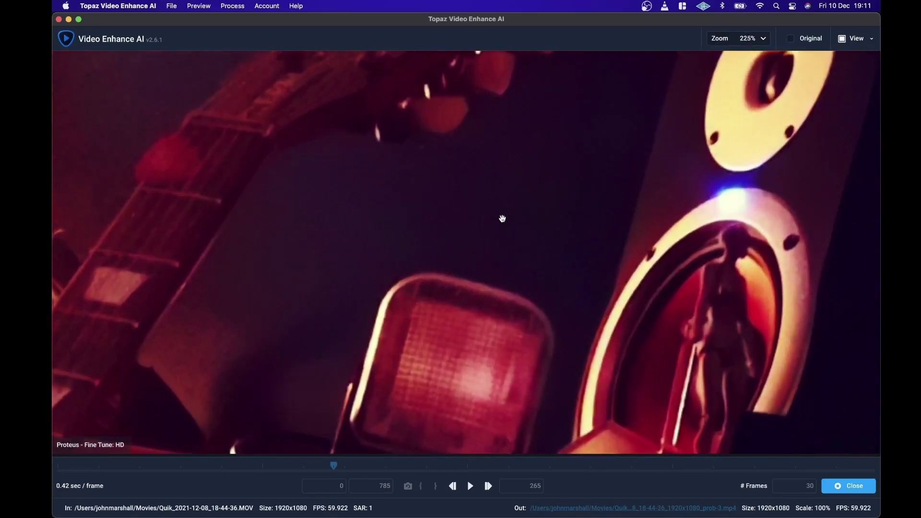
left_click_drag(584, 149, 426, 315)
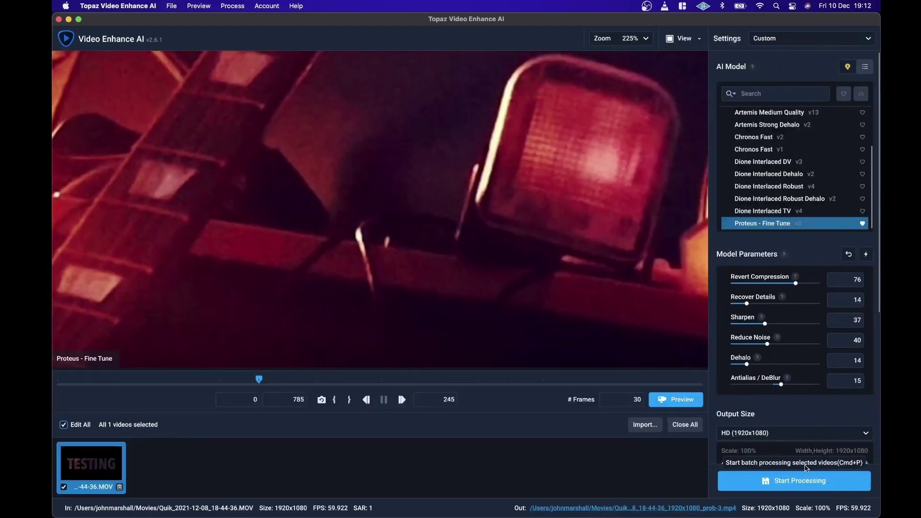
Set output size to 4K UHD (3840x2160) and render a 4K preview
left_click(763, 438)
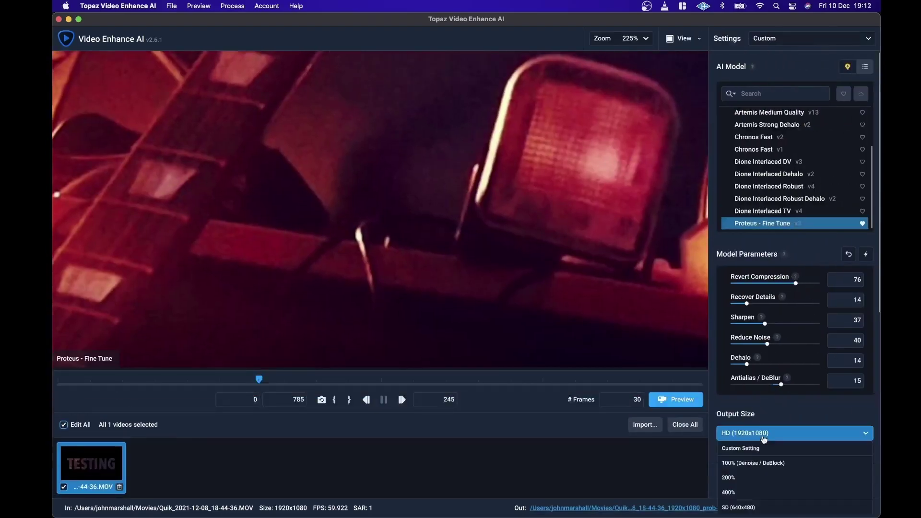
left_click(753, 463)
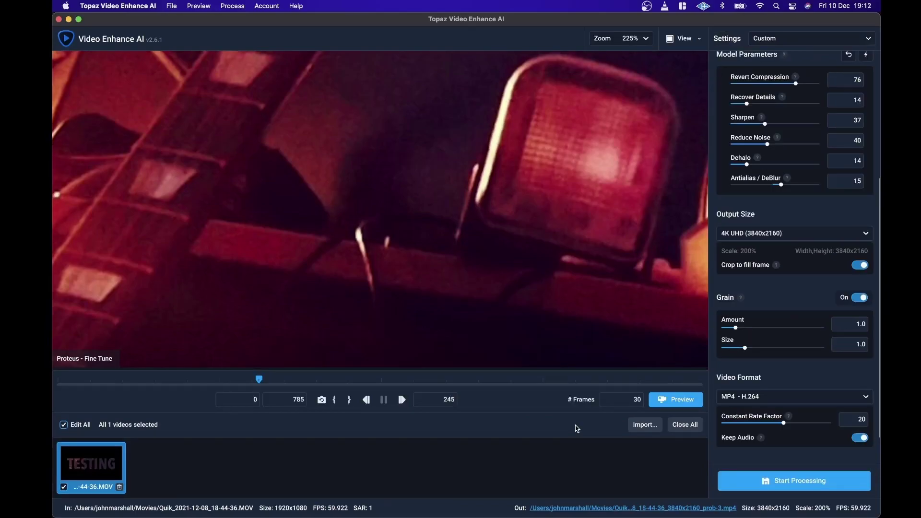
left_click(683, 402)
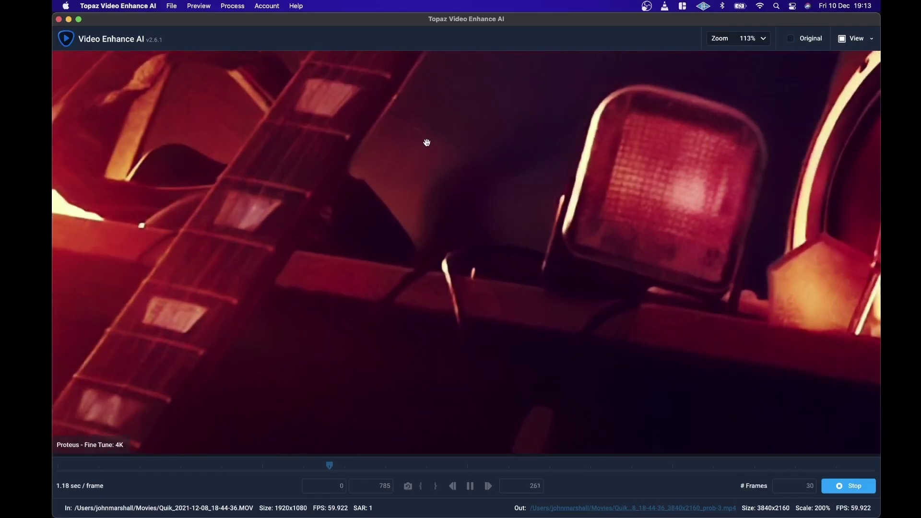
scroll(427, 142, "down", 3)
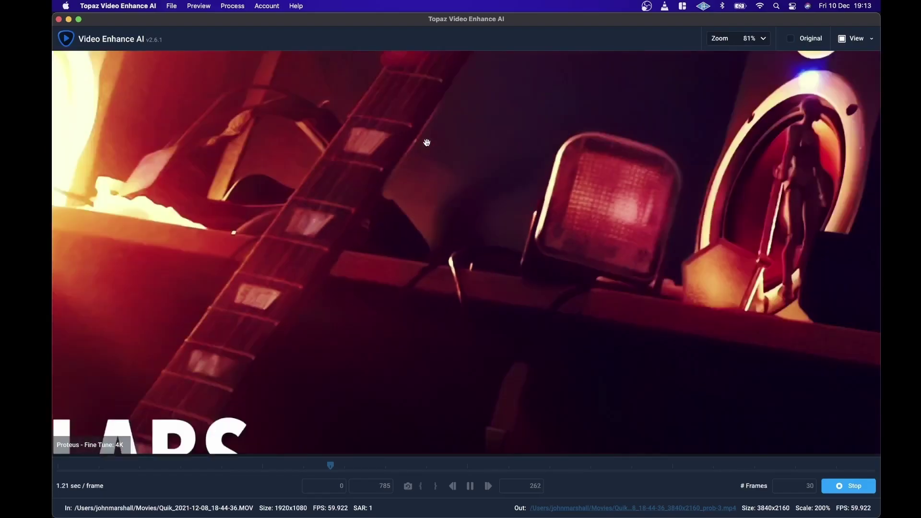
Flick between the original footage and the 4K result during playback
left_click(479, 199)
left_click(479, 202)
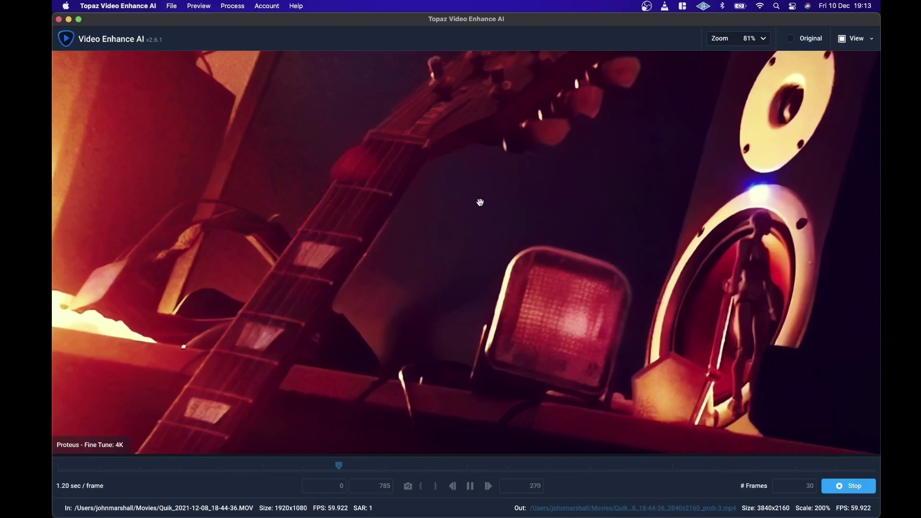
scroll(528, 208, "down", 5)
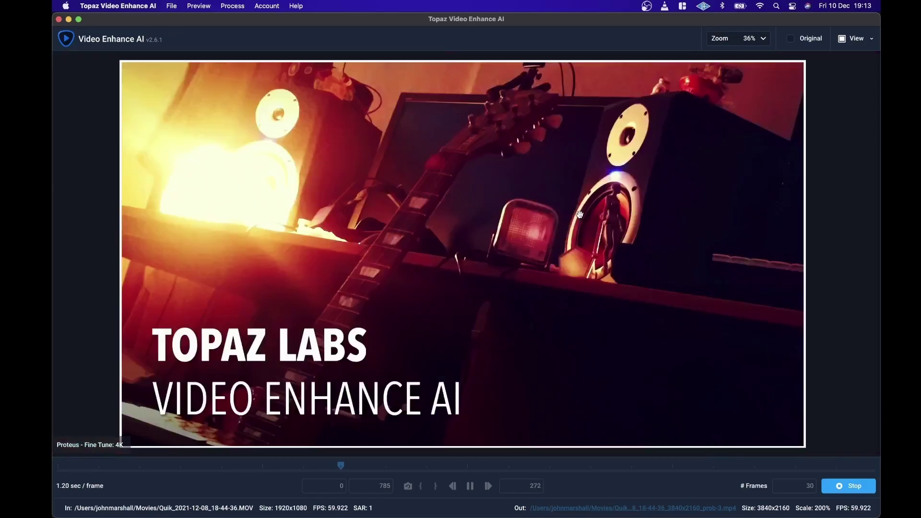
left_click(579, 214)
left_click(579, 214)
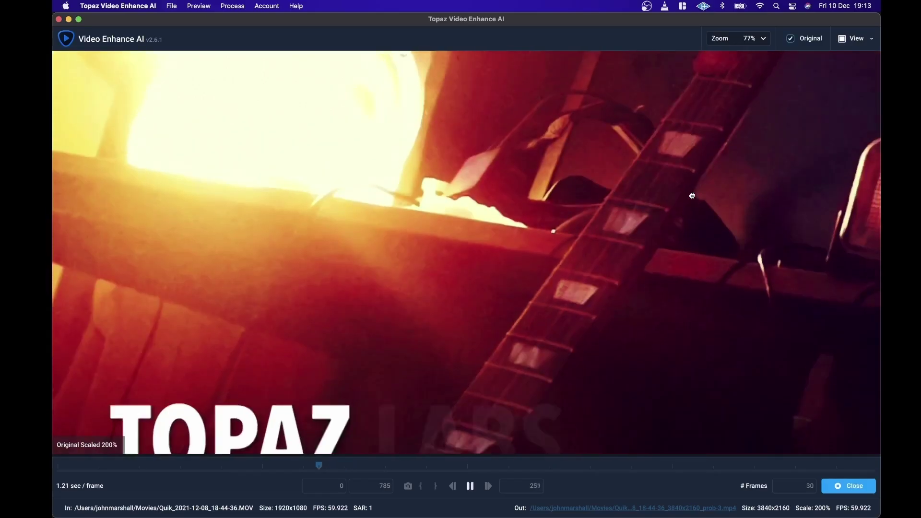
left_click_drag(692, 195, 691, 194)
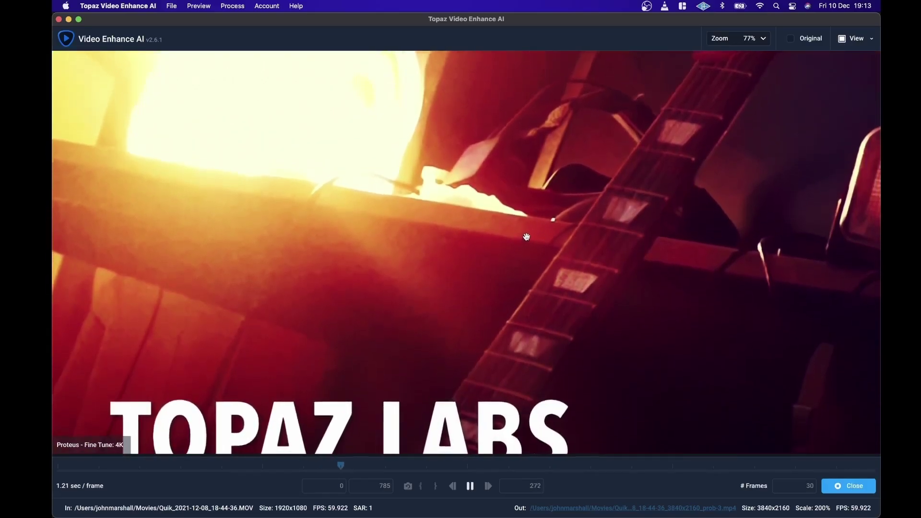
left_click_drag(494, 310, 496, 311)
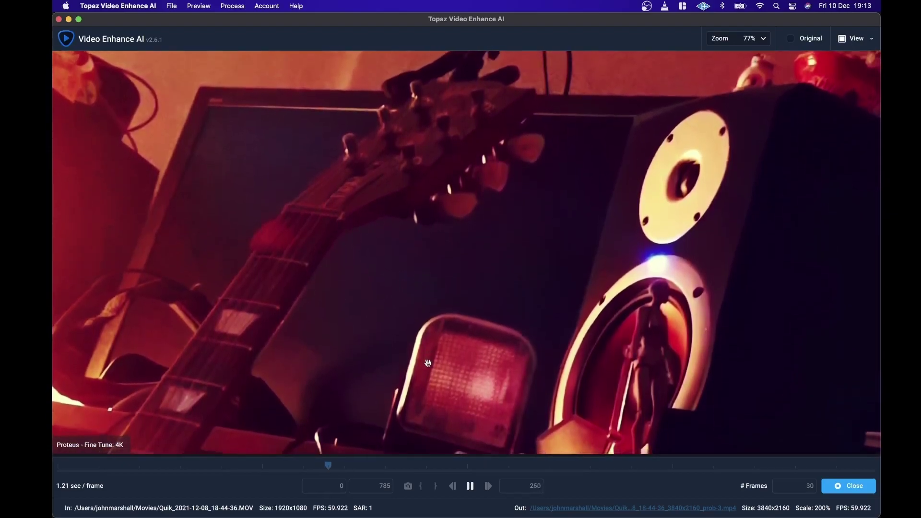
Pause the 4K preview, zoom to 100%, and compare the frame with the original
left_click(470, 486)
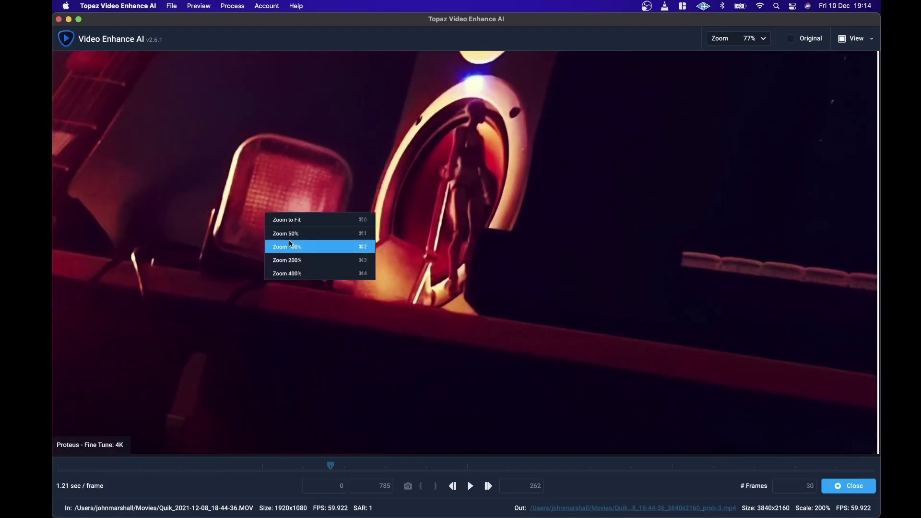
left_click(288, 242)
left_click_drag(226, 212, 226, 211)
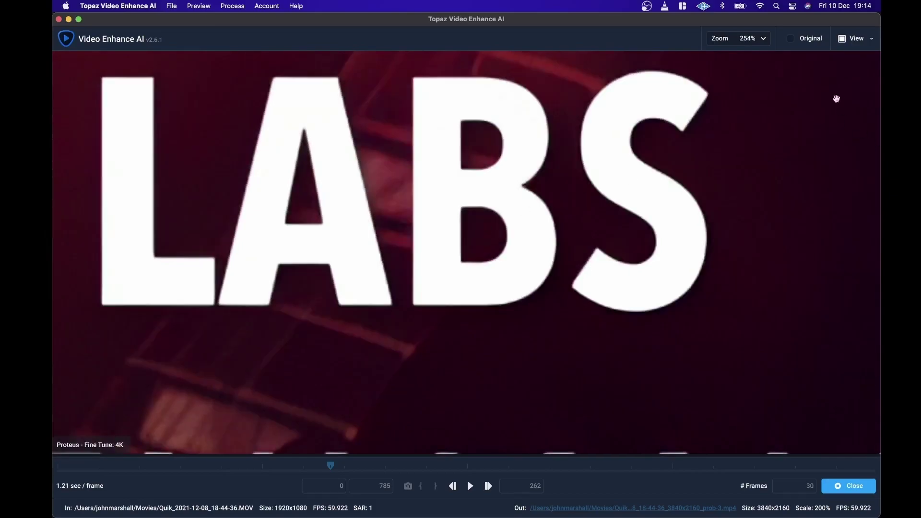
left_click(858, 40)
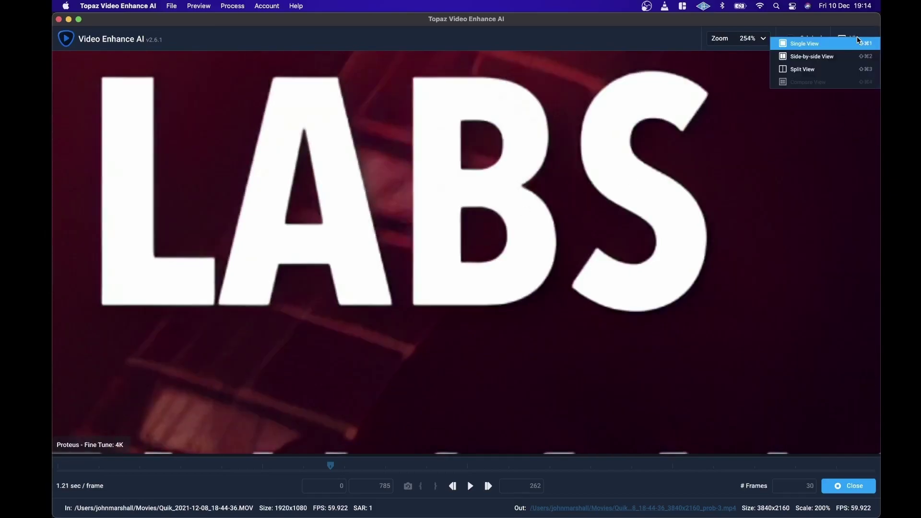
left_click(796, 57)
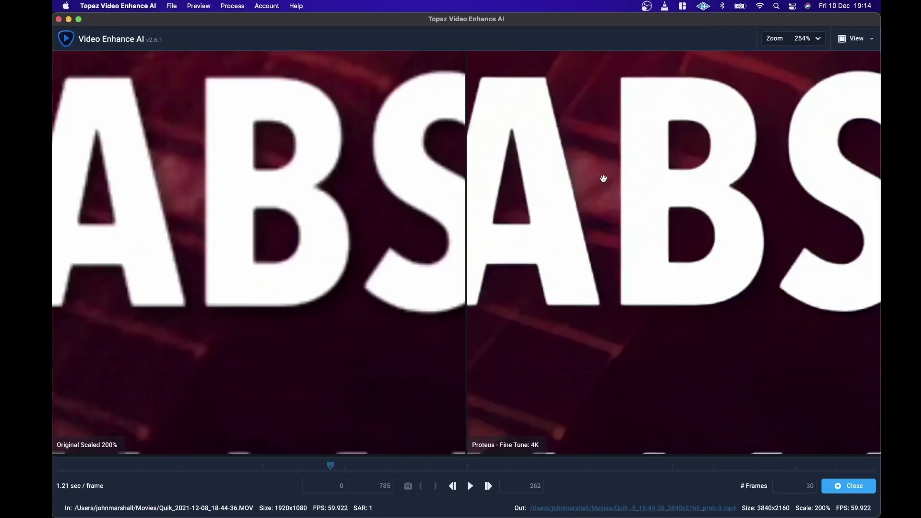
left_click(852, 41)
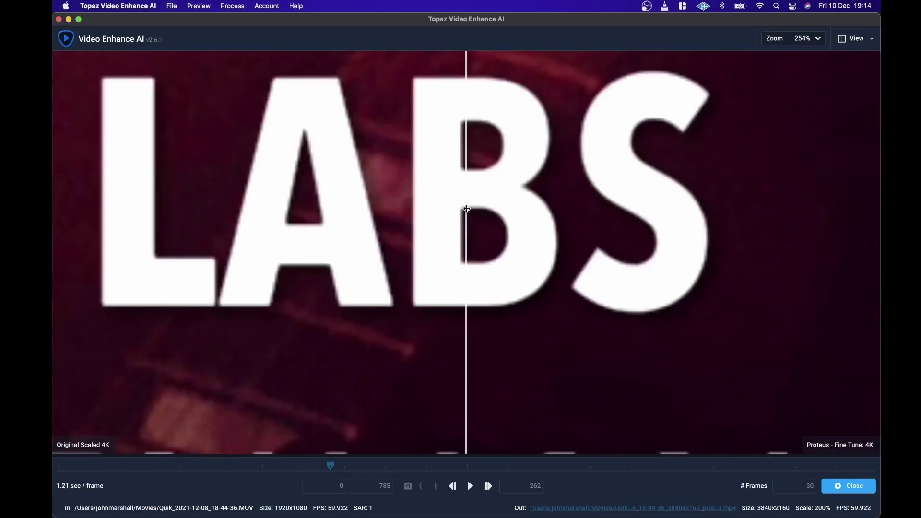
left_click_drag(468, 211, 328, 219)
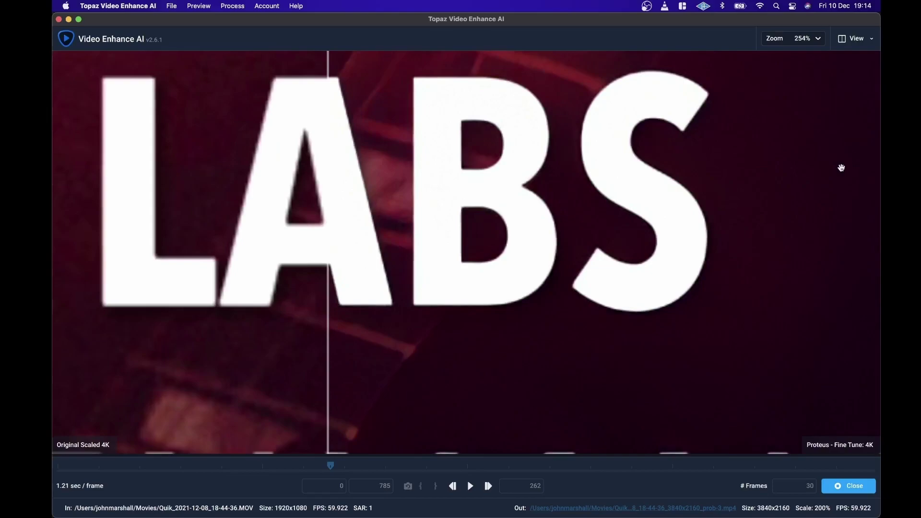
left_click_drag(327, 203, 522, 210)
left_click(851, 40)
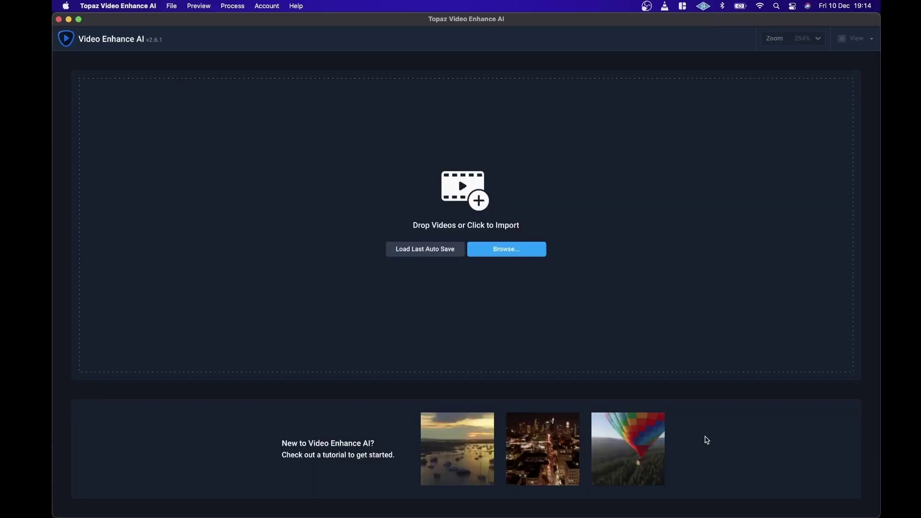
Bring the Finder Movies window forward via Mission Control
key("ctrl+Up")
left_click(743, 233)
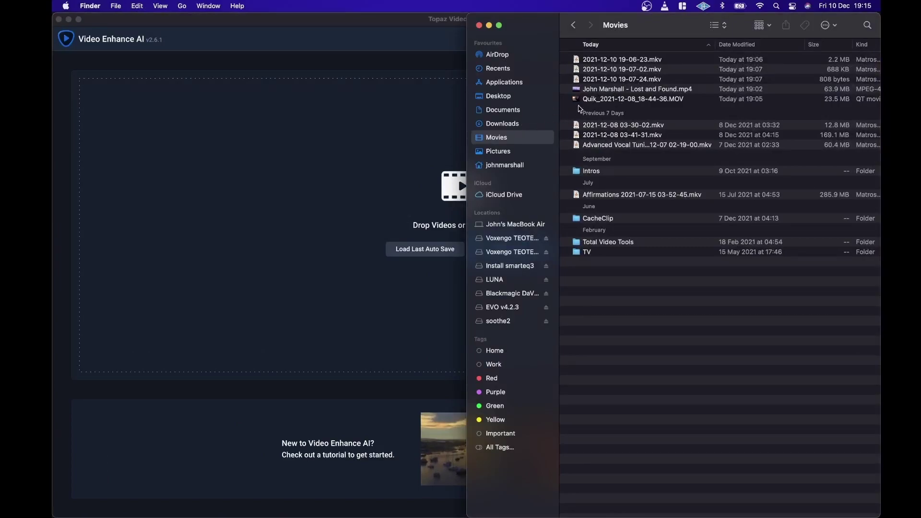
Load the Lost and Found MP4 into Video Enhance AI and bring it to the front
left_click_drag(605, 89, 390, 193)
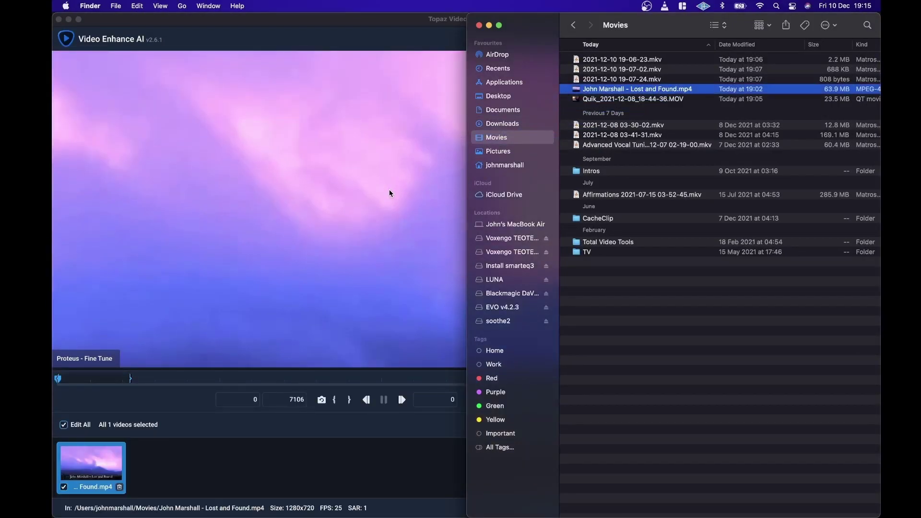
left_click(318, 263)
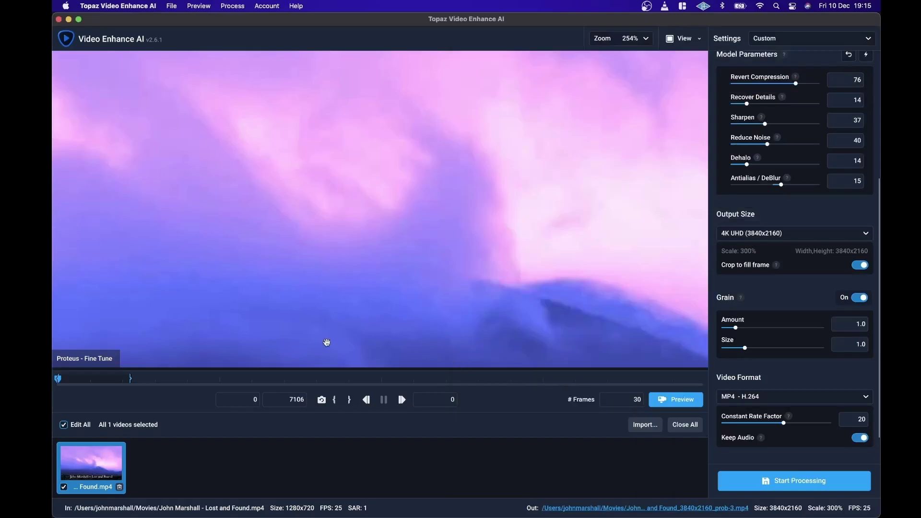
Scrub the timeline to frame 444 and zoom the preview to 100%
left_click(86, 382)
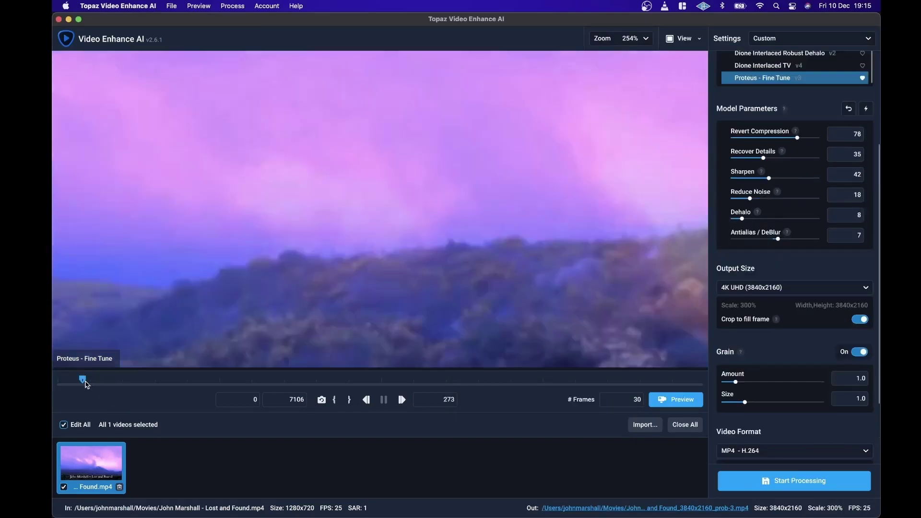
left_click_drag(90, 384, 102, 385)
right_click(223, 226)
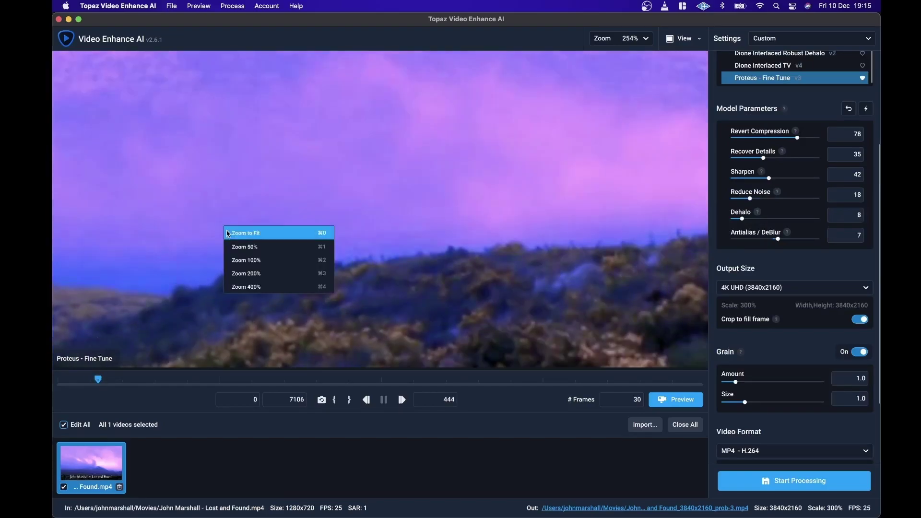
left_click(256, 259)
scroll(363, 278, "up", 2)
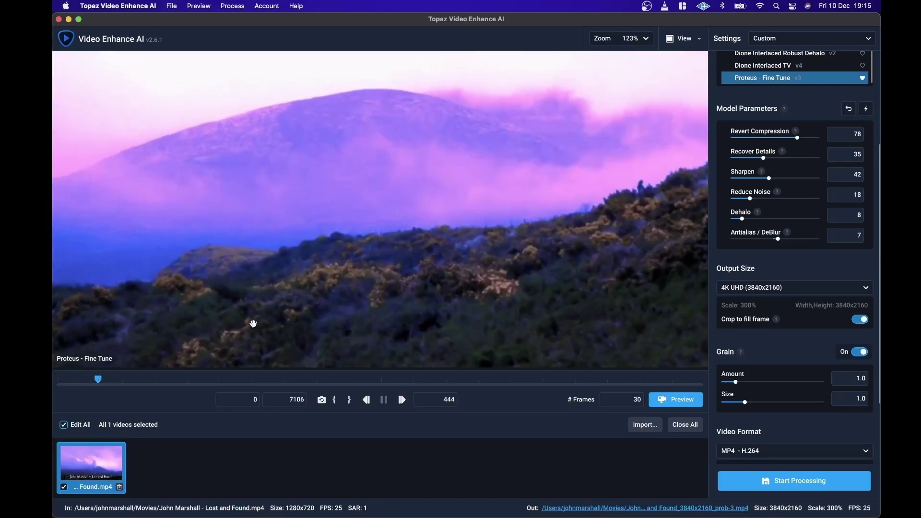
scroll(302, 259, "up", 5)
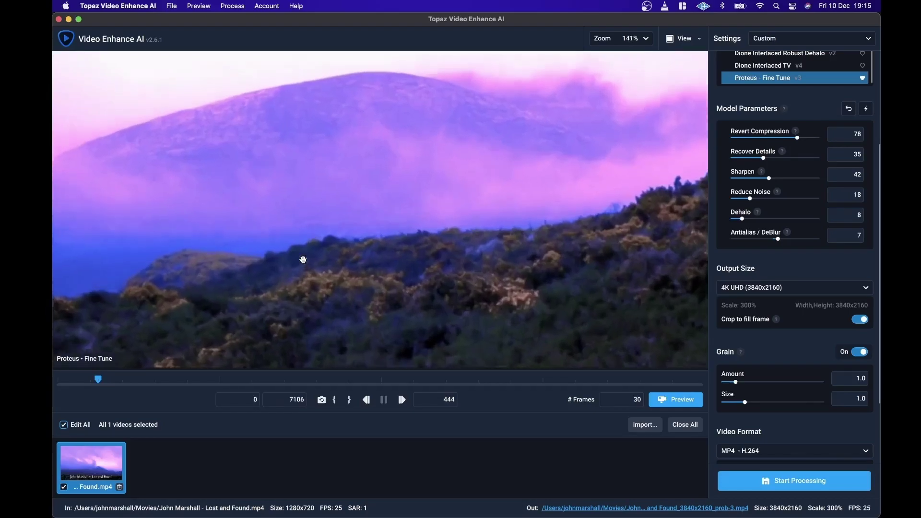
scroll(303, 259, "down", 1)
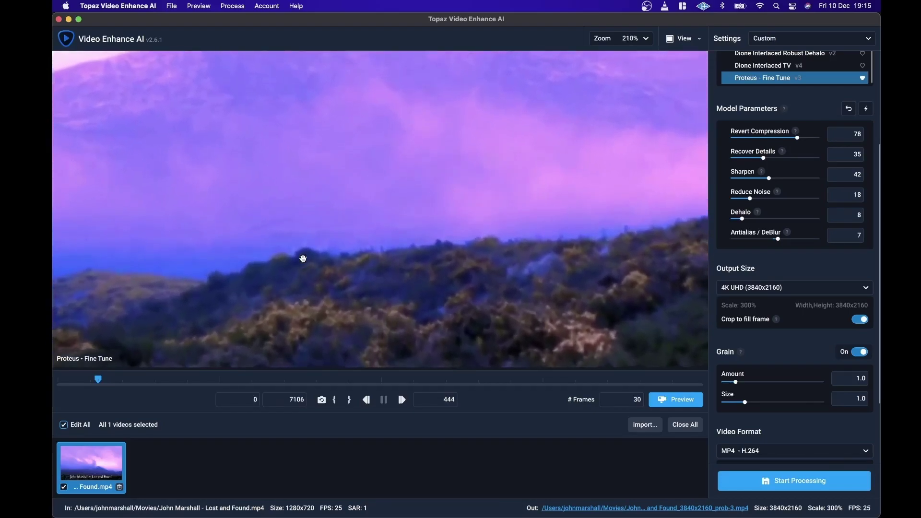
Set output size to HD 1920x1080 and auto-detect the Proteus parameters
left_click(740, 289)
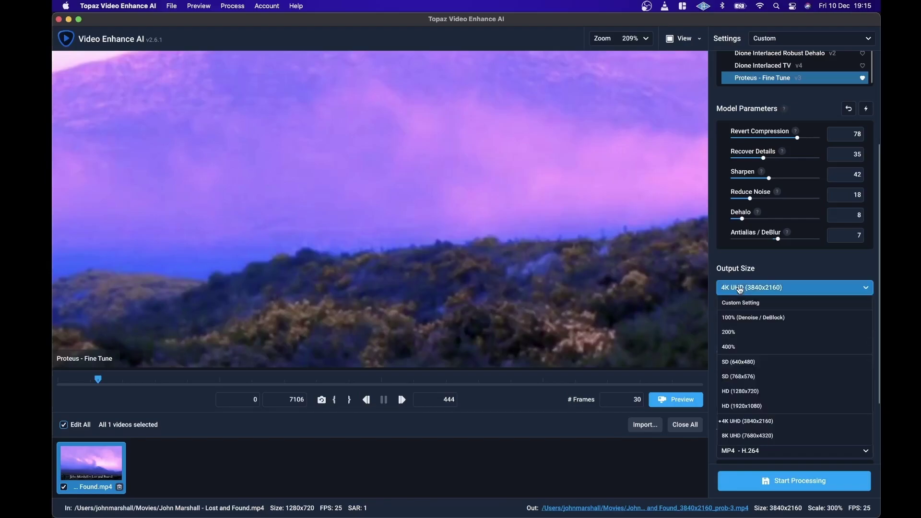
left_click(747, 411)
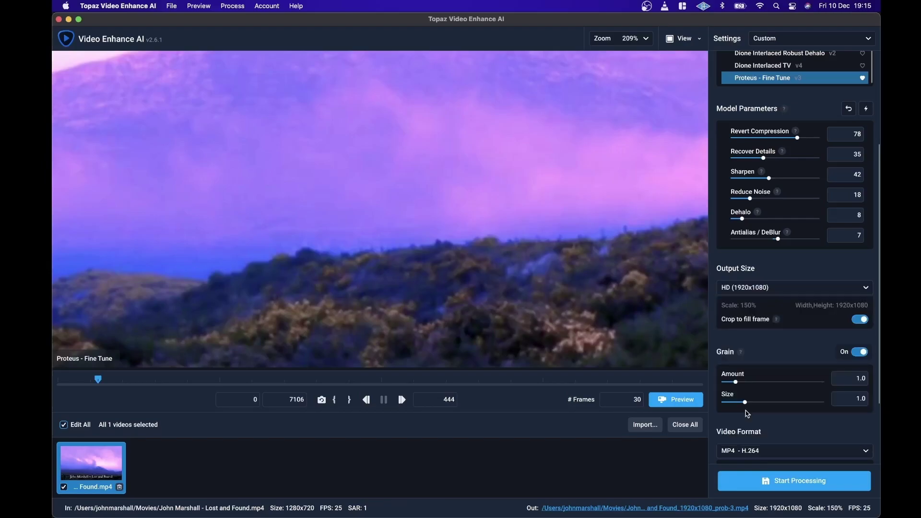
left_click(866, 108)
Start the HD Proteus preview and toggle between the enhanced result and the original
left_click(674, 399)
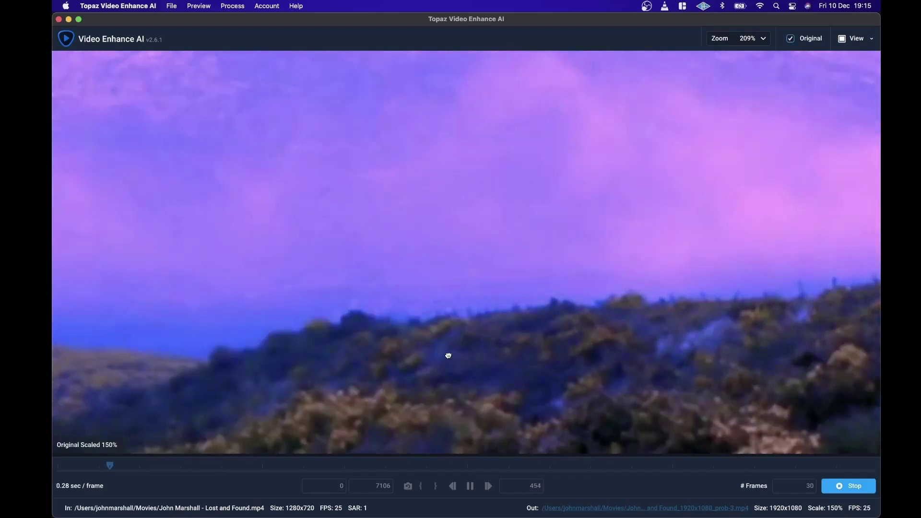
scroll(448, 354, "down", 1)
scroll(448, 355, "down", 5)
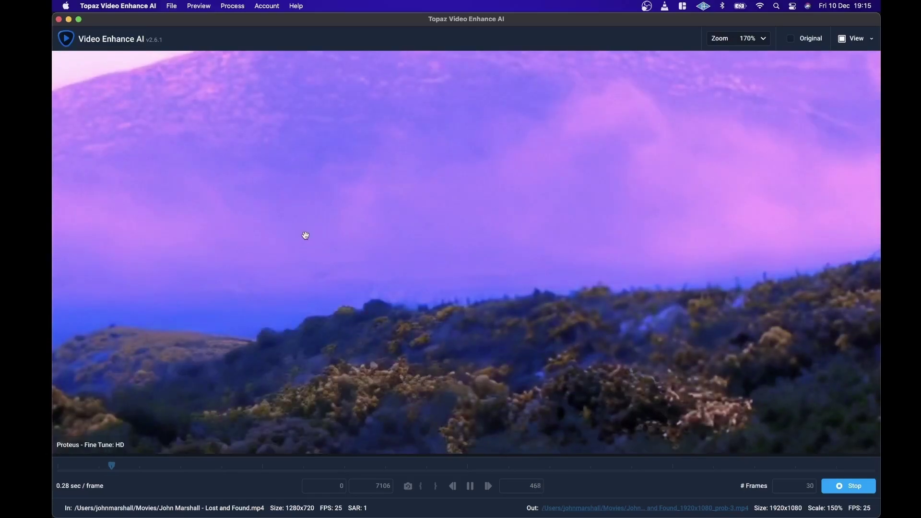
scroll(309, 237, "down", 3)
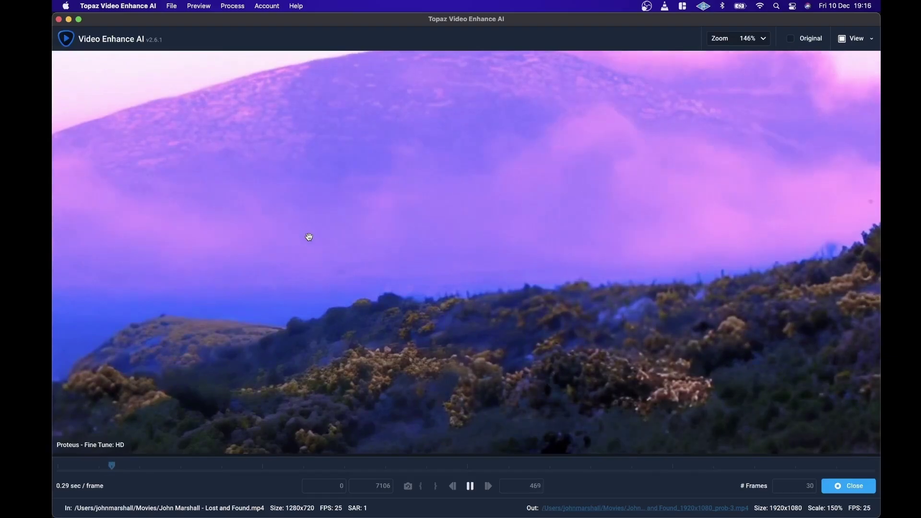
left_click(309, 237)
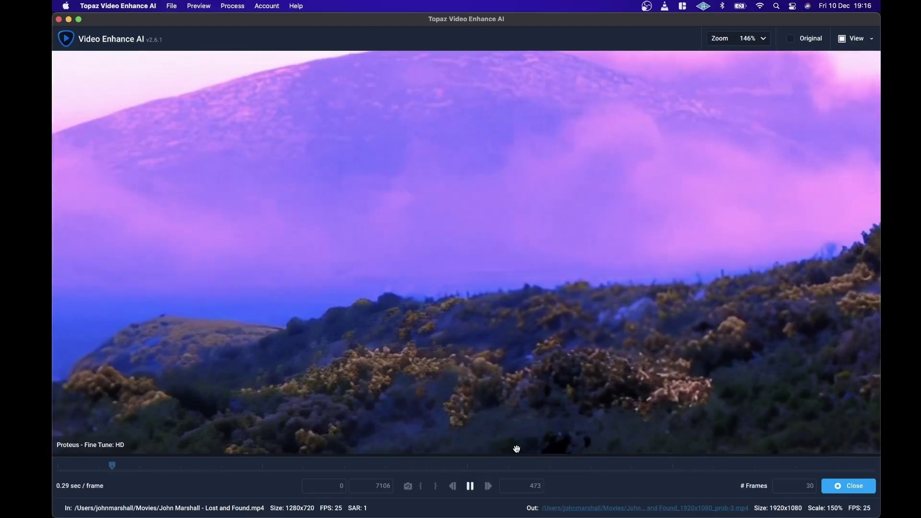
left_click(489, 370)
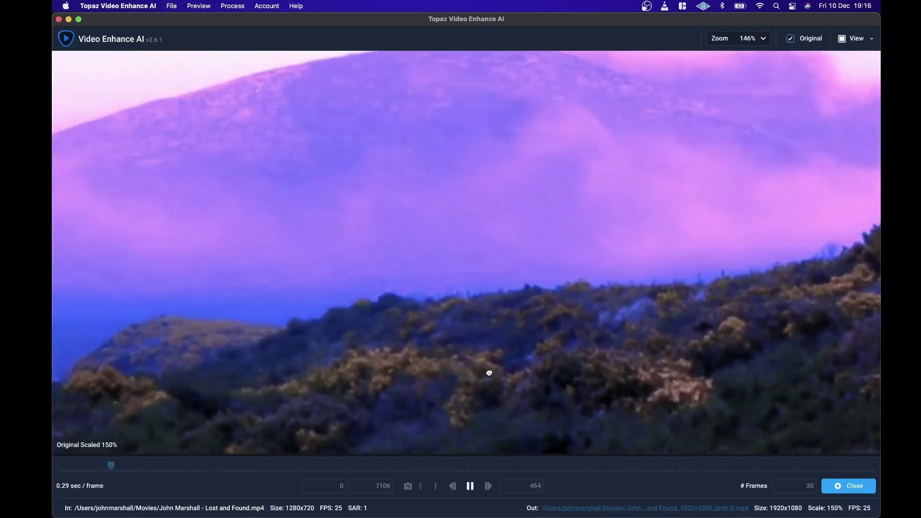
left_click(489, 372)
scroll(352, 389, "up", 5)
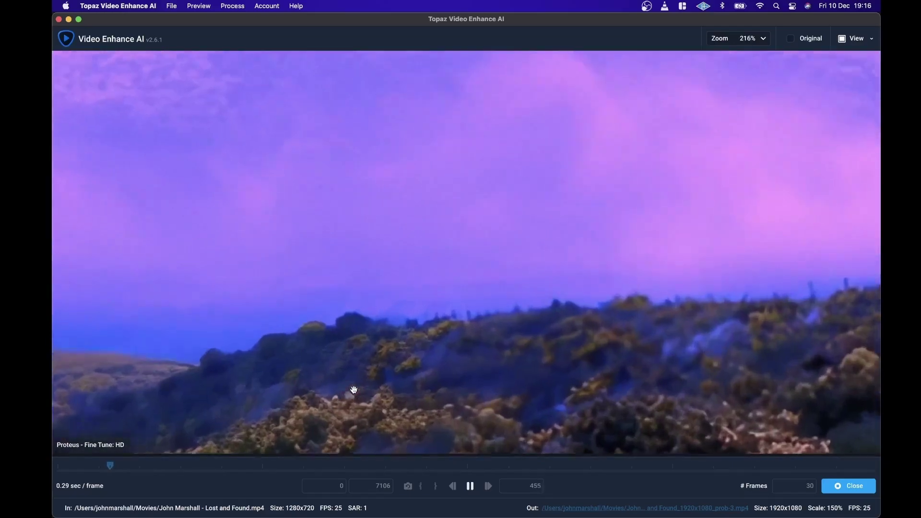
left_click(437, 189)
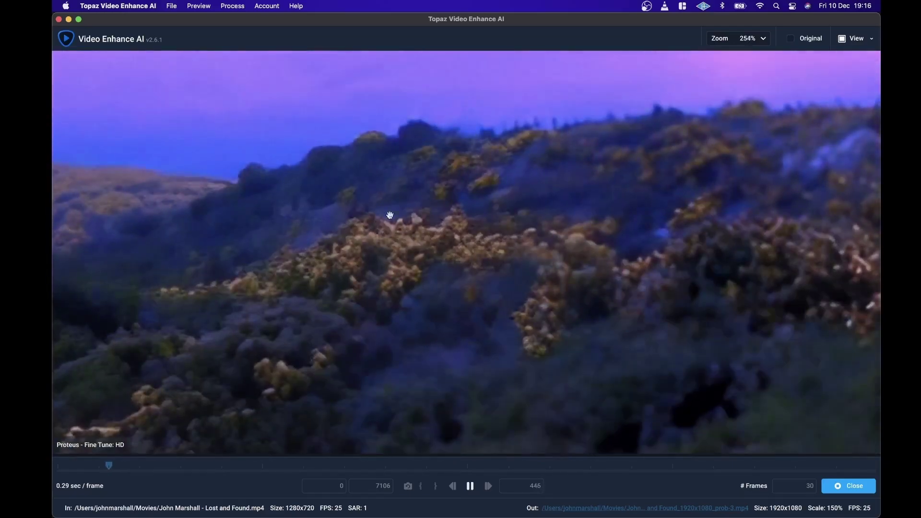
left_click(401, 268)
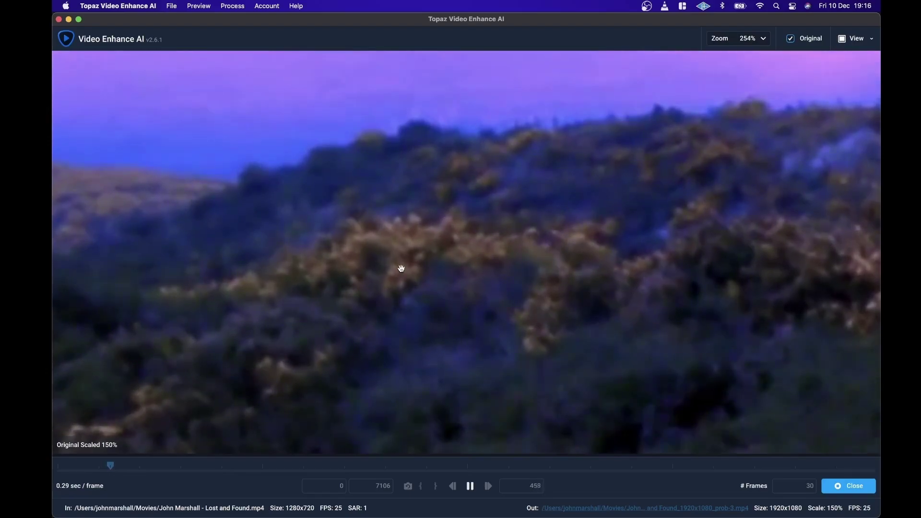
left_click(402, 267)
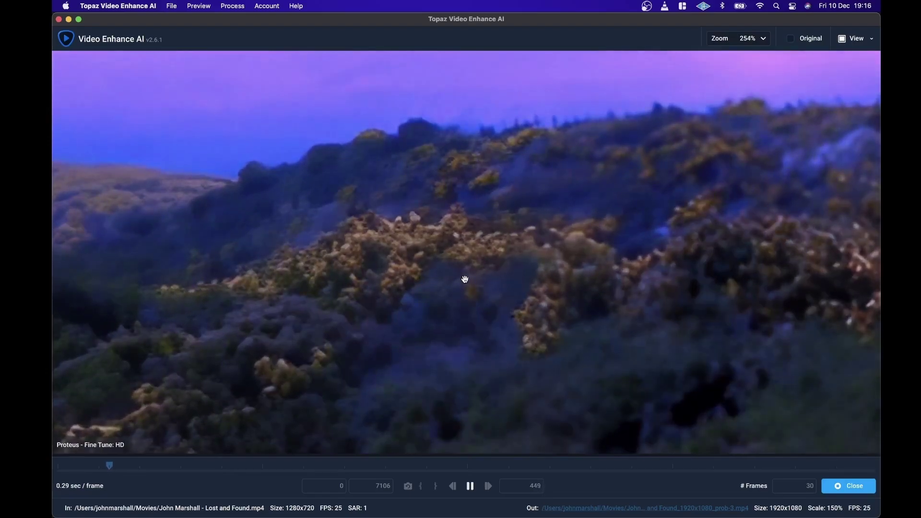
Pan the zoomed view across the gorse hillside, comparing it with the original frame
left_click_drag(465, 279, 761, 266)
left_click_drag(189, 212, 335, 292)
left_click_drag(444, 264, 559, 216)
left_click_drag(269, 288, 515, 197)
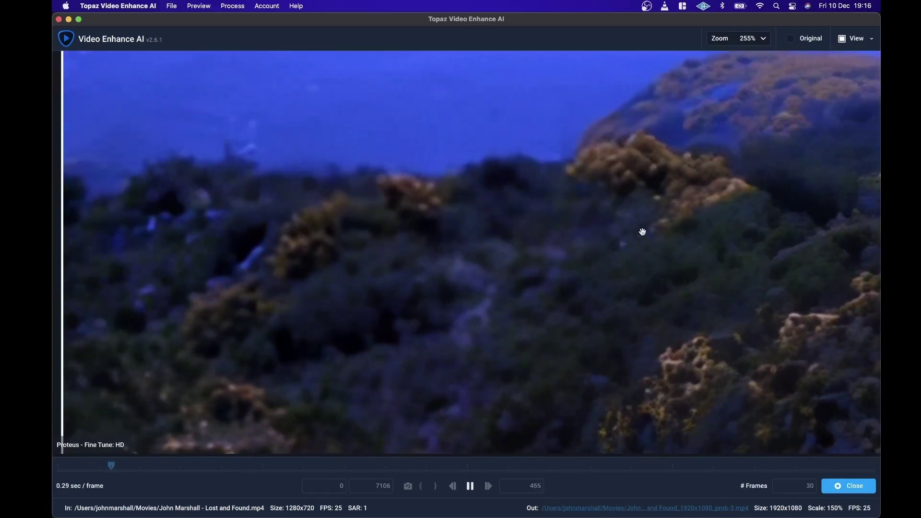
left_click_drag(641, 231, 263, 226)
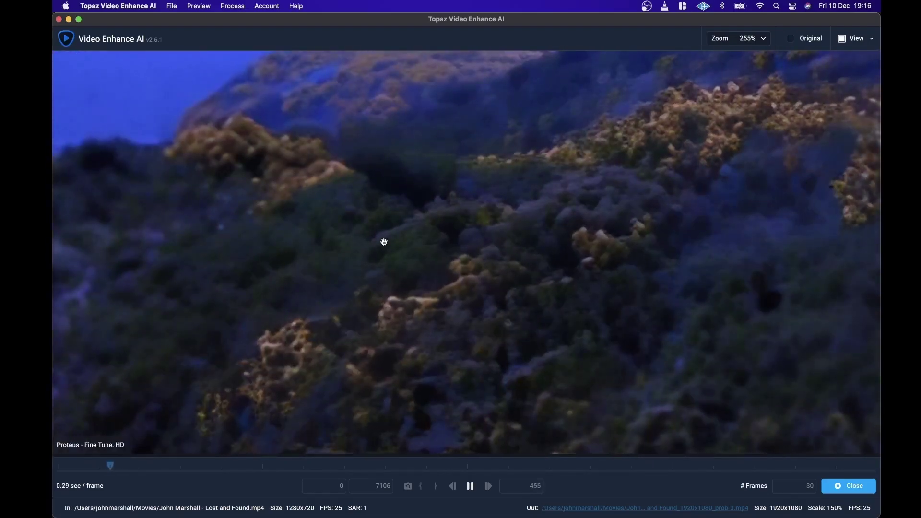
left_click_drag(510, 171, 437, 307)
left_click_drag(724, 193, 494, 349)
scroll(497, 232, "down", 5)
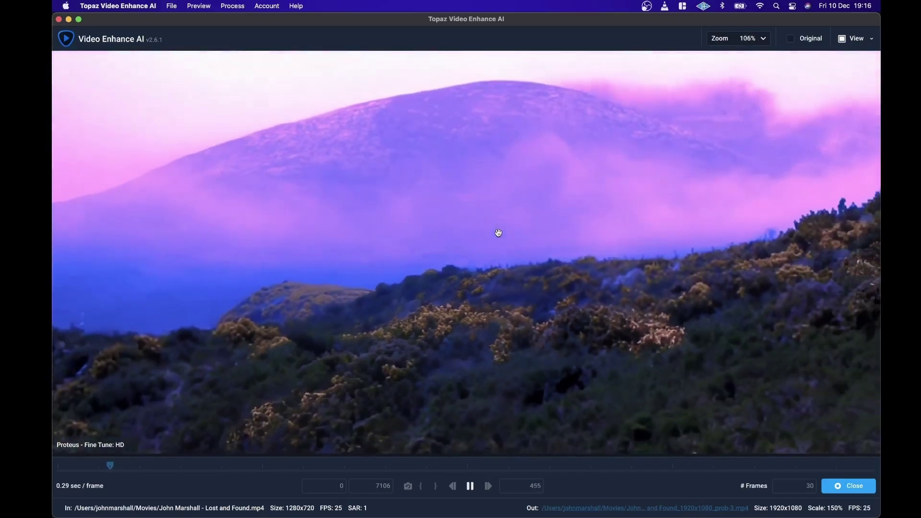
scroll(498, 233, "down", 1)
left_click(497, 232)
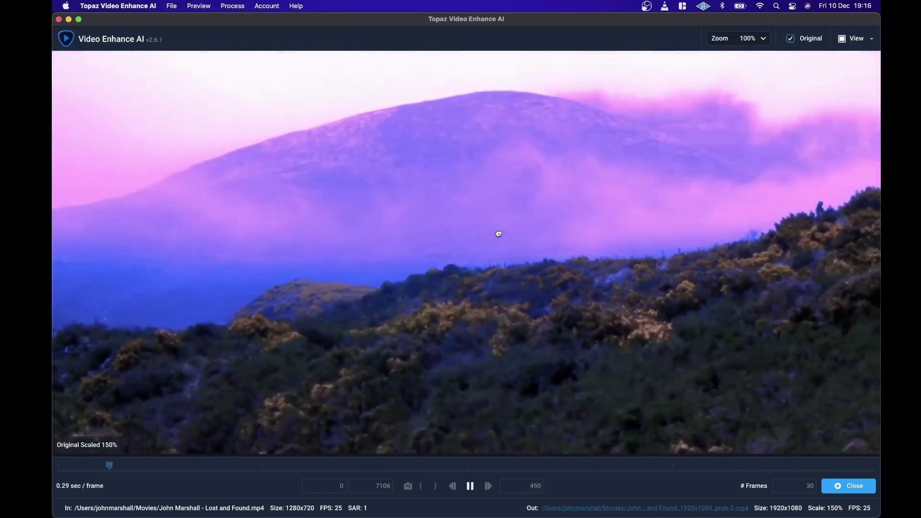
scroll(345, 107, "up", 4)
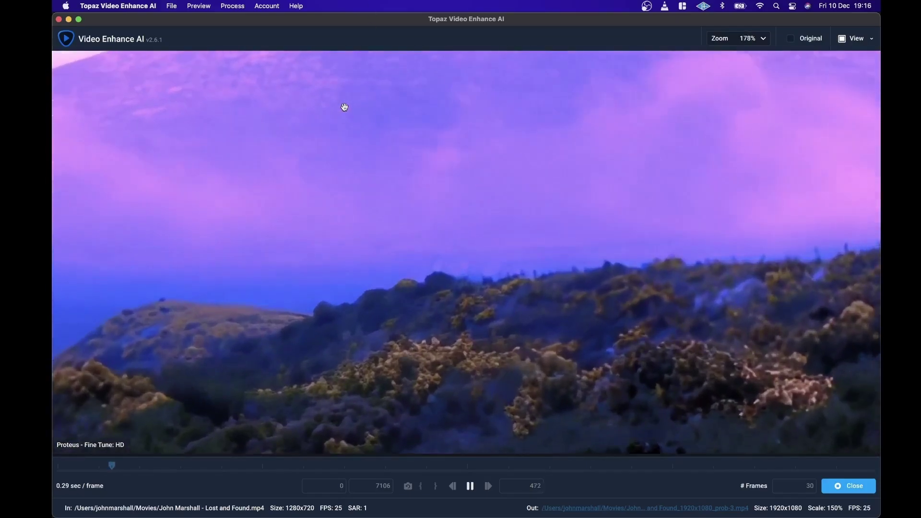
Zoom into the misty mountain ridge, pan, compare with the original, then zoom out to 131%
left_click_drag(449, 223, 462, 294)
scroll(411, 255, "up", 5)
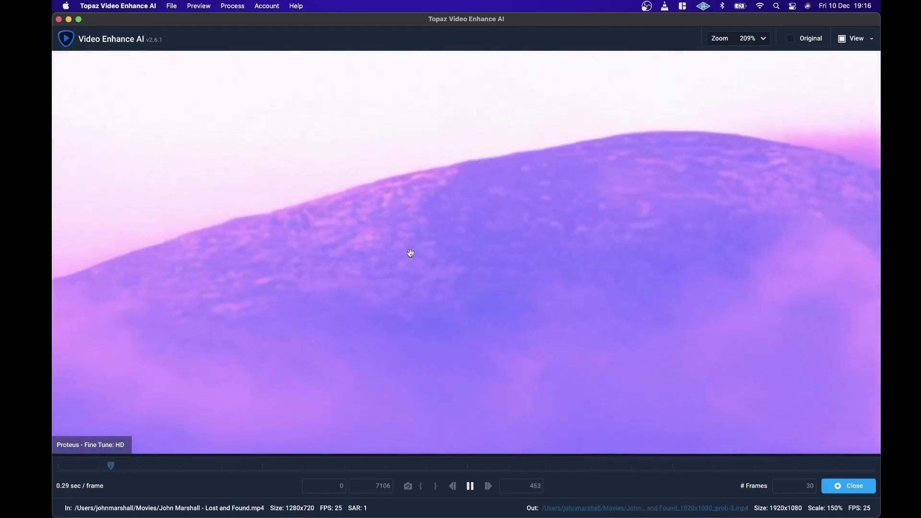
left_click_drag(411, 253, 411, 253)
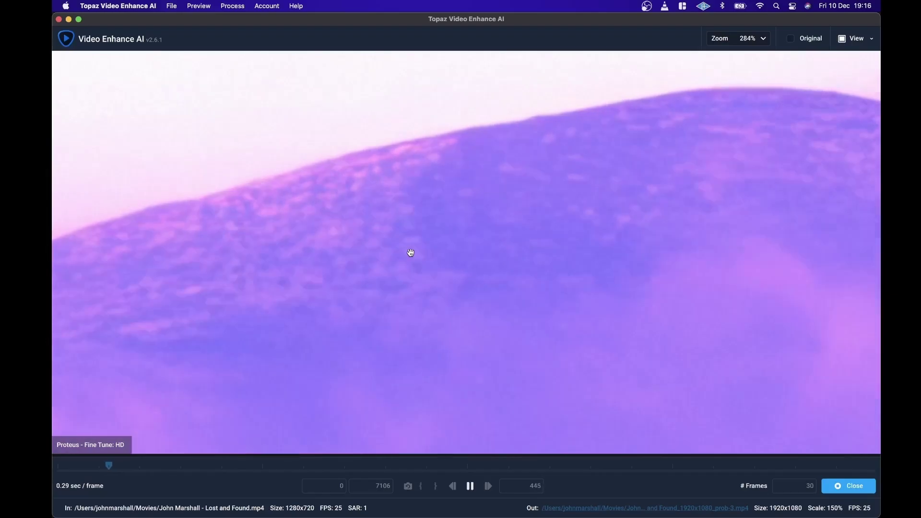
scroll(500, 227, "down", 1)
scroll(499, 227, "down", 6)
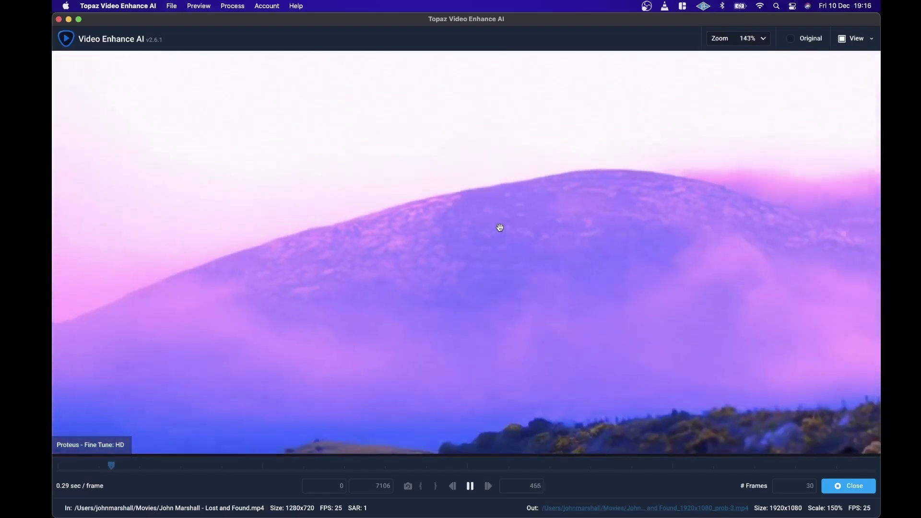
left_click_drag(541, 307, 500, 232)
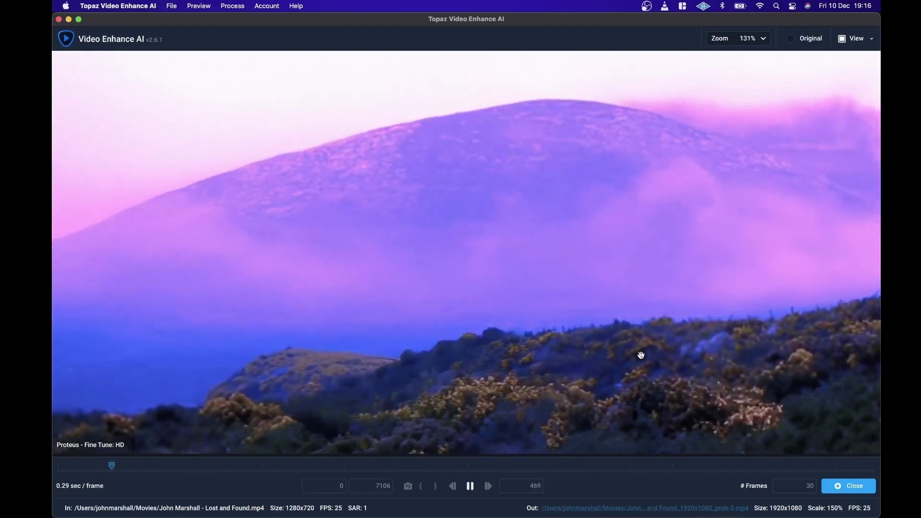
left_click_drag(431, 315, 431, 314)
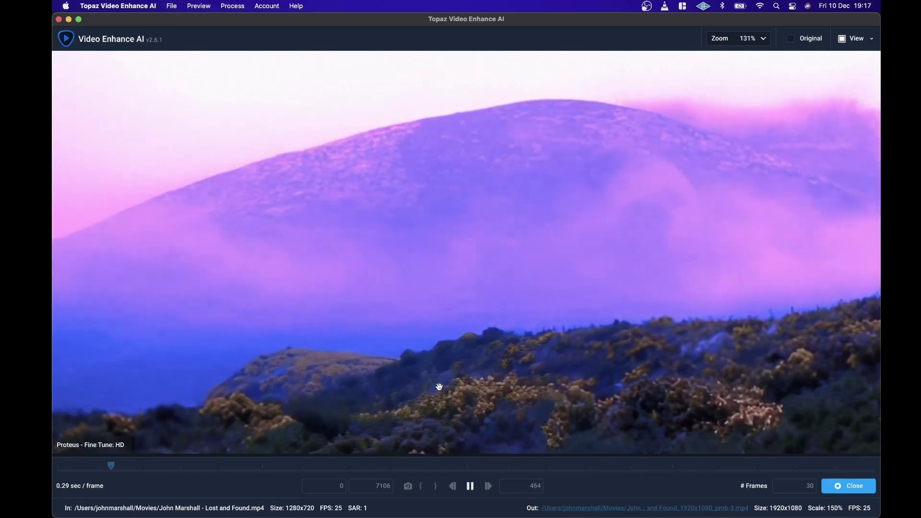
left_click_drag(470, 369, 469, 368)
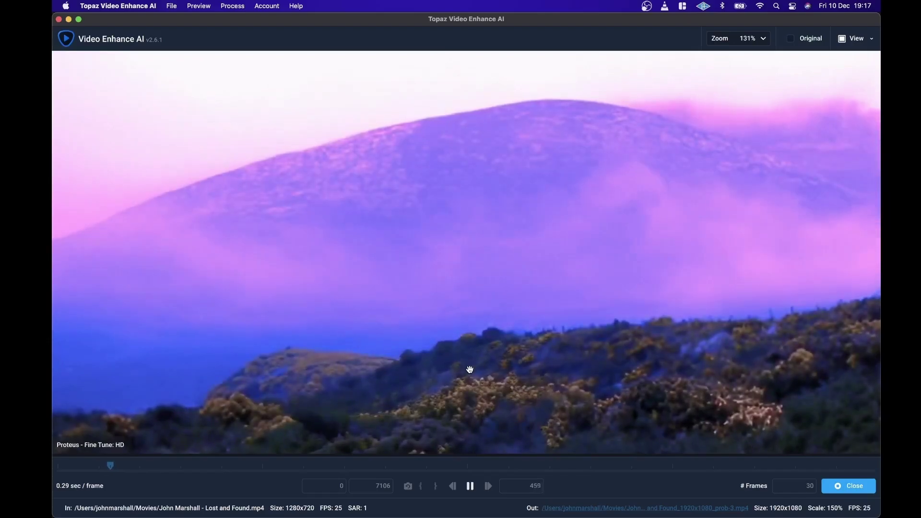
Close the preview and move the timeline to frame 1903 with the grazing horse and foal
left_click(839, 487)
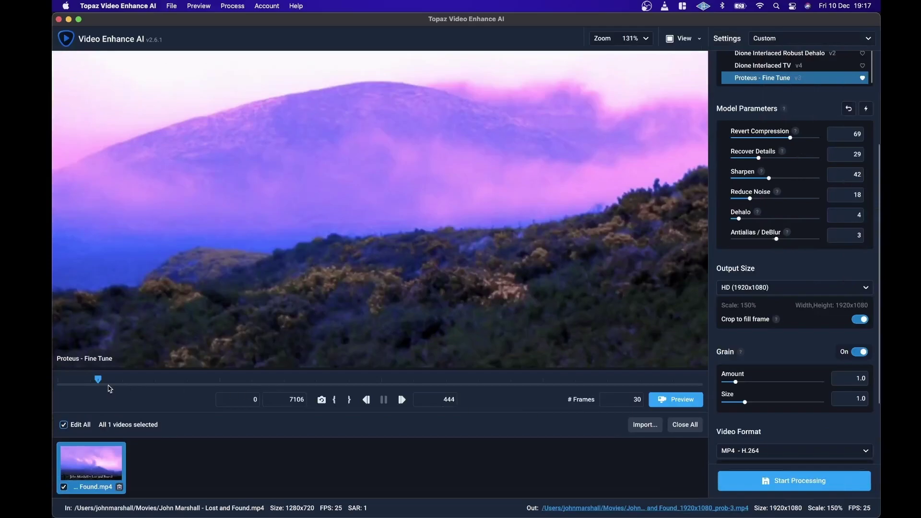
left_click(123, 382)
left_click_drag(124, 383, 141, 385)
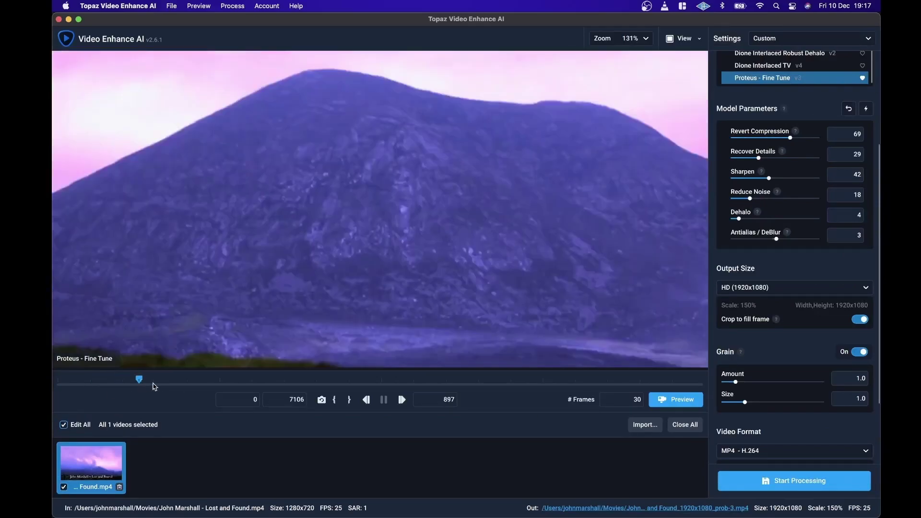
left_click(156, 387)
left_click(189, 392)
left_click(214, 395)
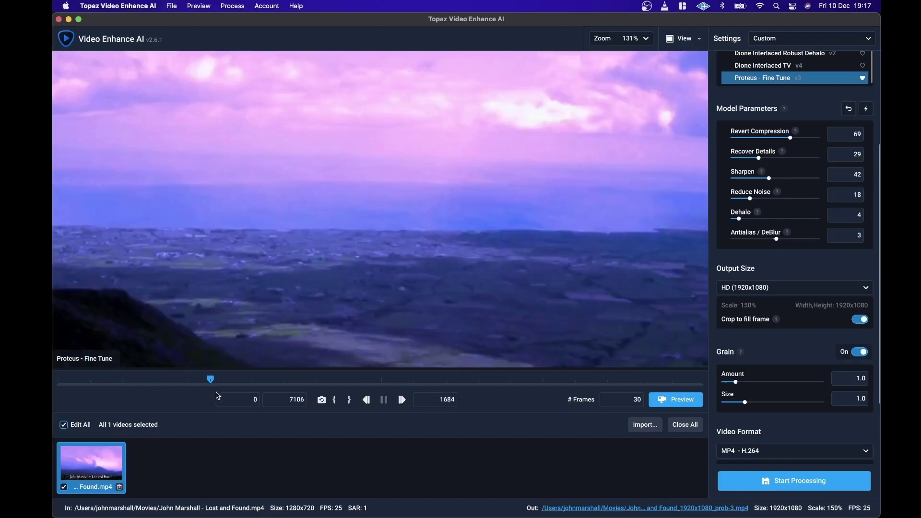
left_click(234, 394)
left_click(239, 394)
left_click(242, 394)
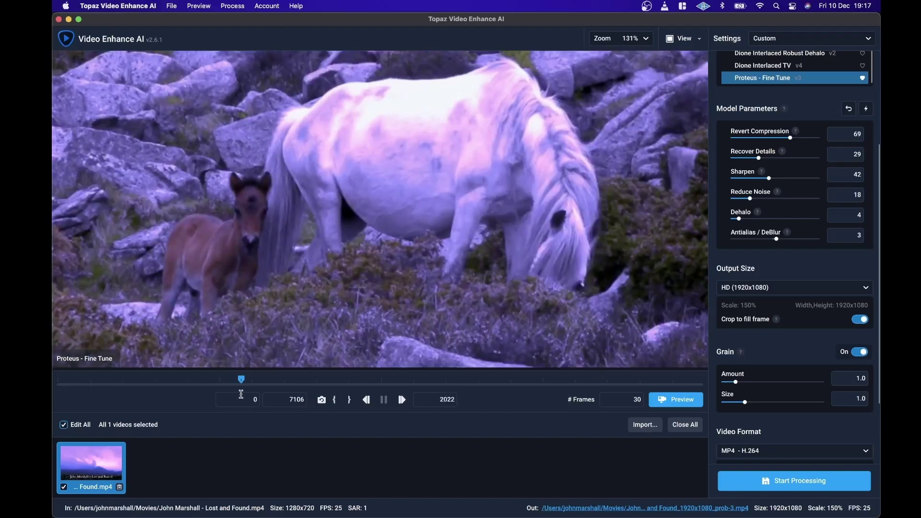
left_click(228, 394)
left_click(232, 394)
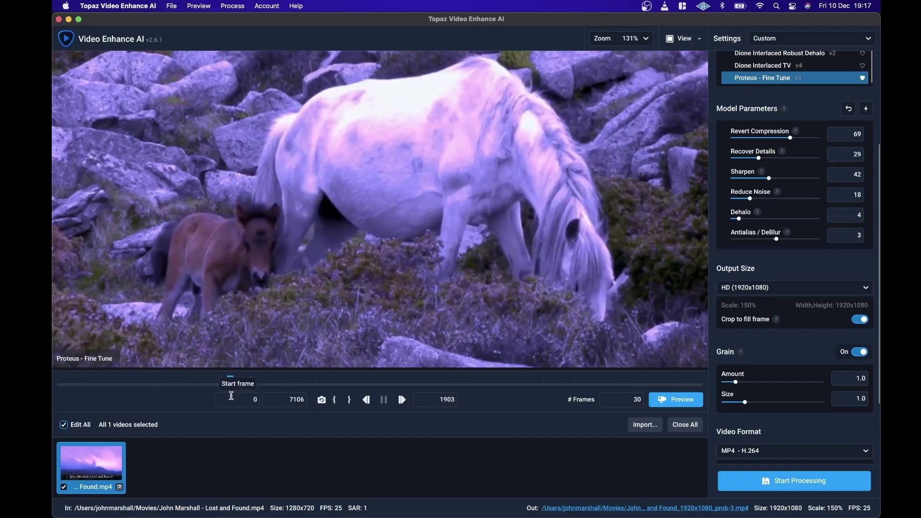
Select Chronos Fast v2 from the AI Model list
scroll(785, 259, "up", 5)
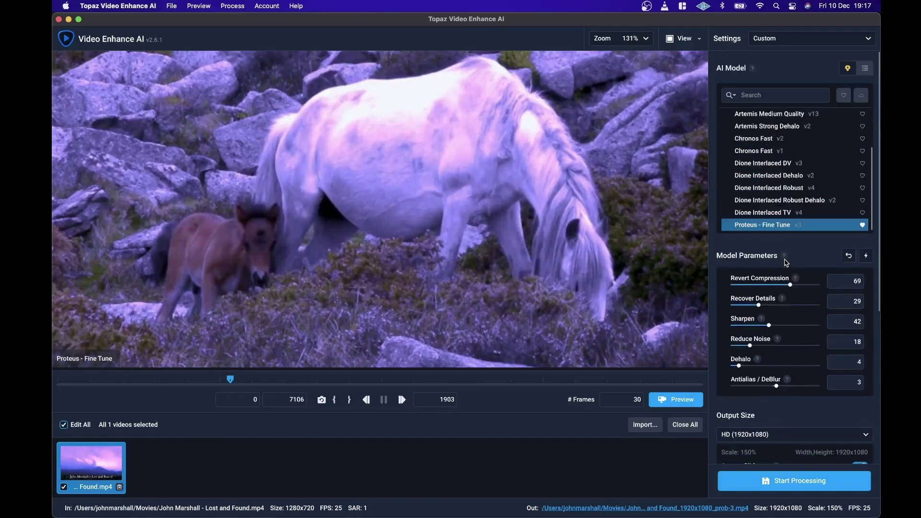
mouse_move(776, 190)
scroll(775, 190, "up", 2)
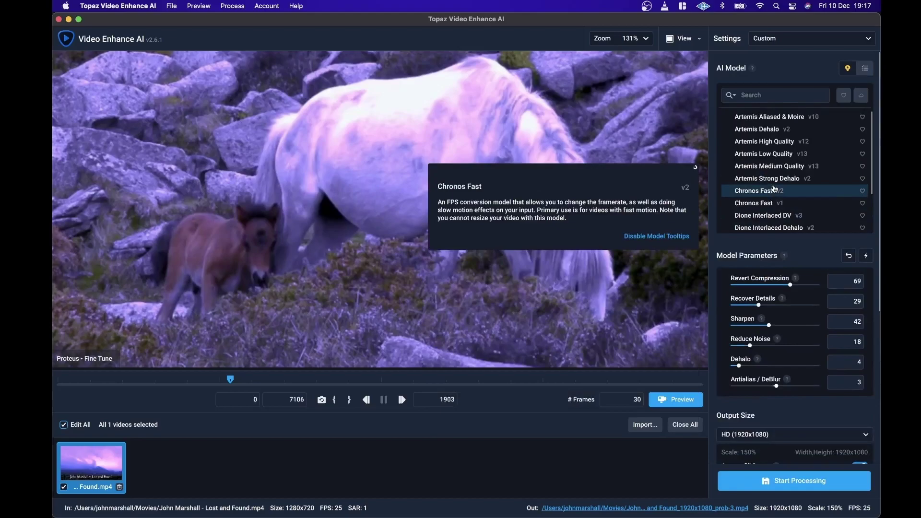
scroll(775, 189, "down", 1)
mouse_move(762, 211)
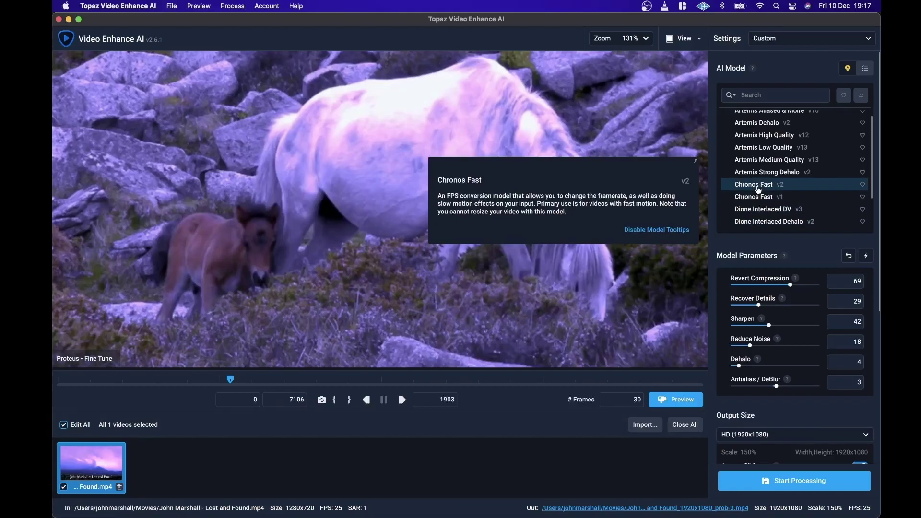
left_click(758, 190)
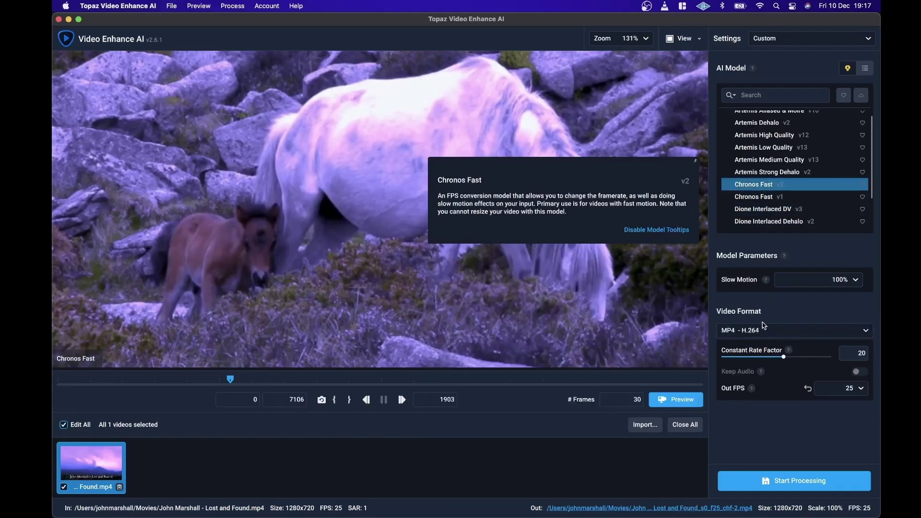
Set Chronos Fast's Slow Motion amount to 300%
left_click(800, 280)
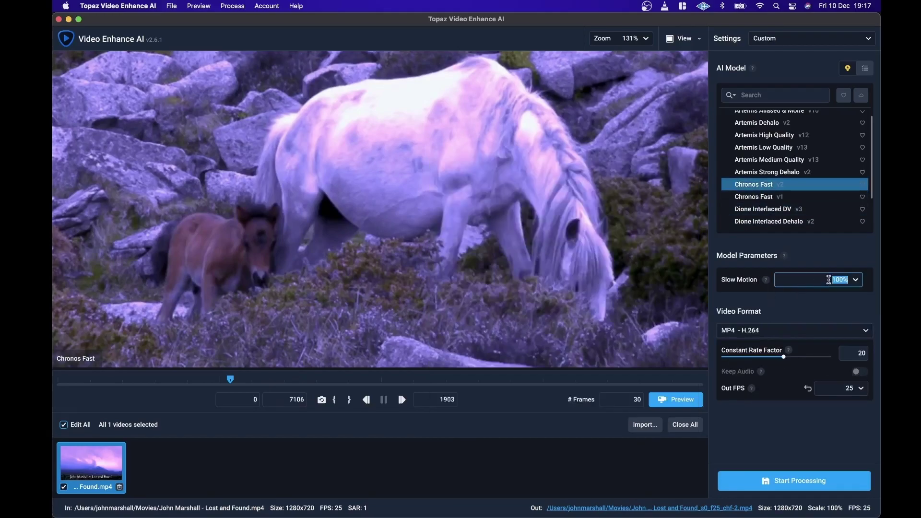
left_click(855, 281)
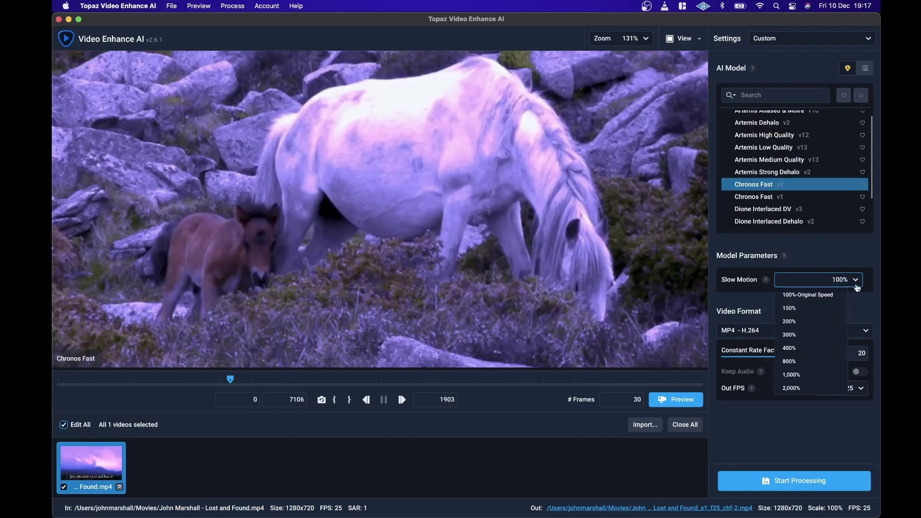
left_click(798, 333)
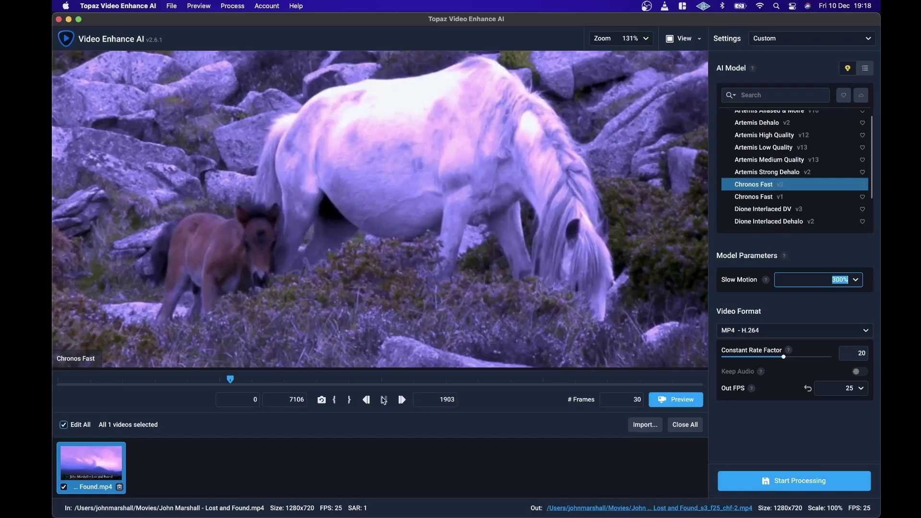
Preview the horse clip with Chronos Fast 300% slow motion beside the original
left_click(679, 400)
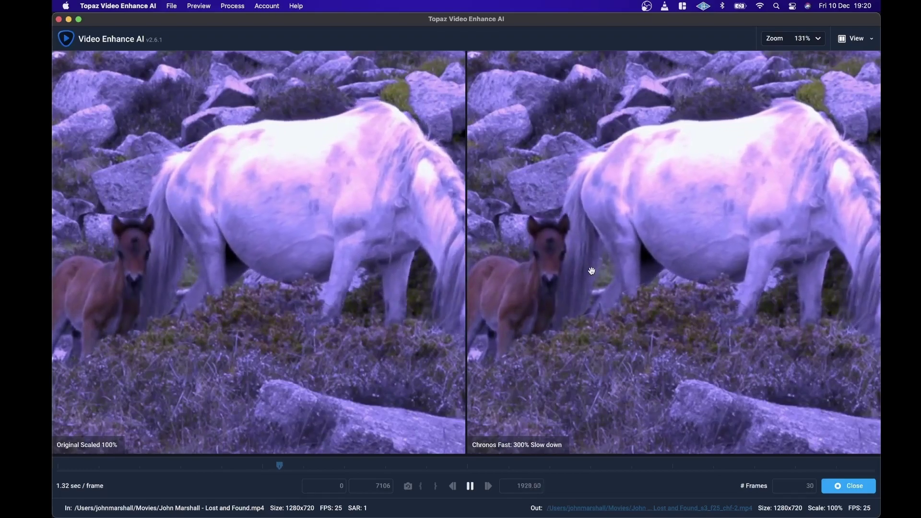
Pan both side-by-side preview panes up and to the right
left_click_drag(574, 279, 621, 231)
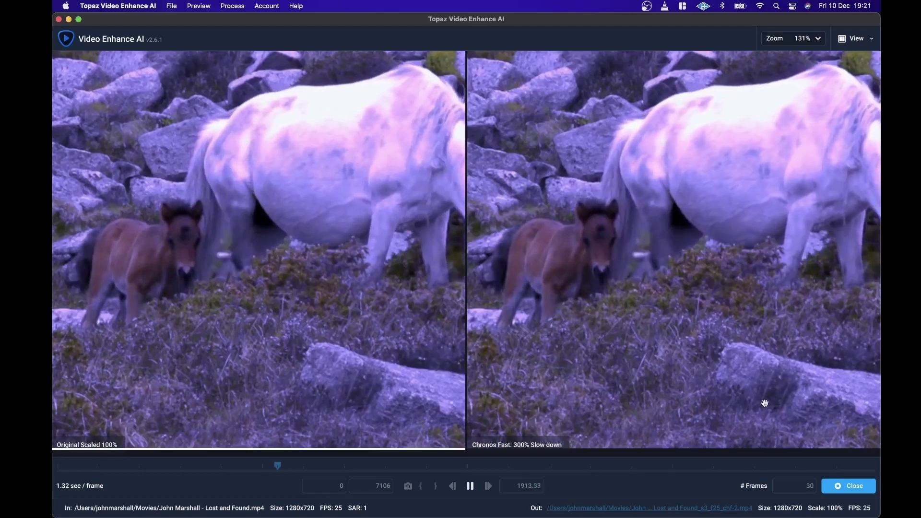
left_click(850, 486)
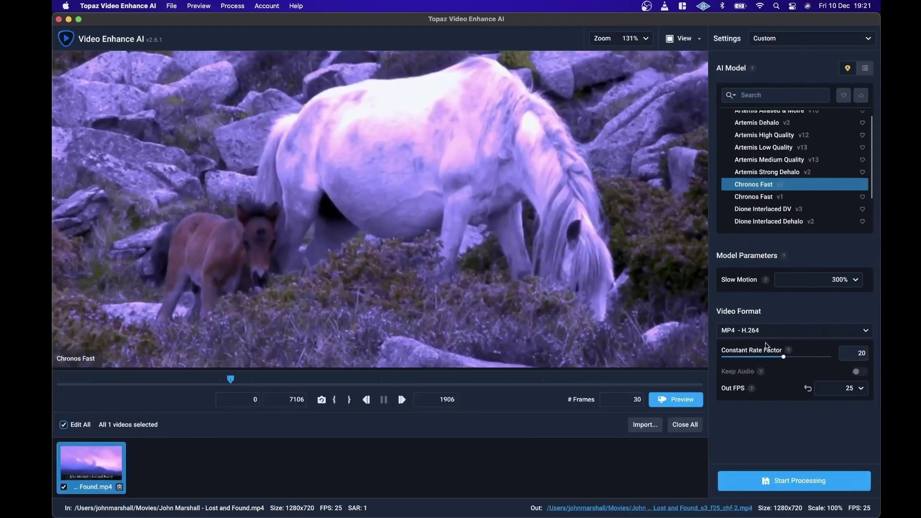
left_click(861, 389)
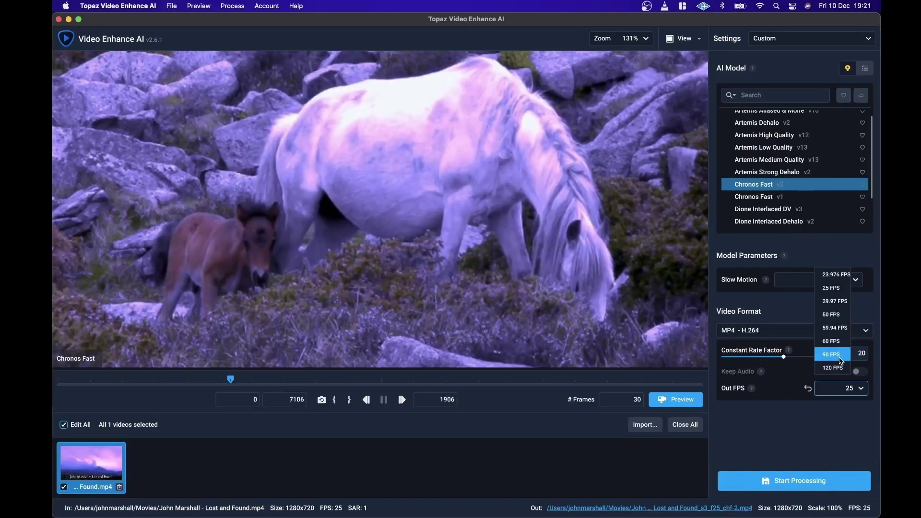
left_click(778, 377)
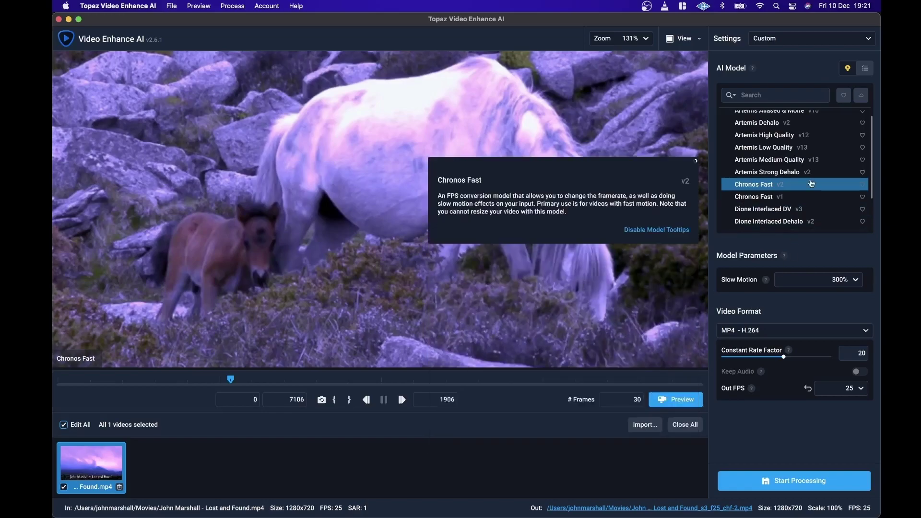
Switch the AI model to Proteus - Fine Tune v3 with HD 1920x1080 output
scroll(810, 184, "down", 2)
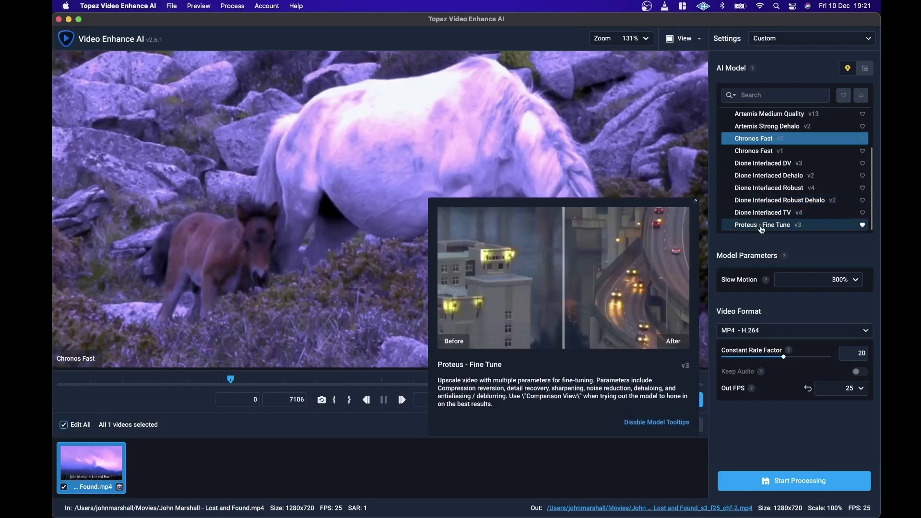
left_click(761, 225)
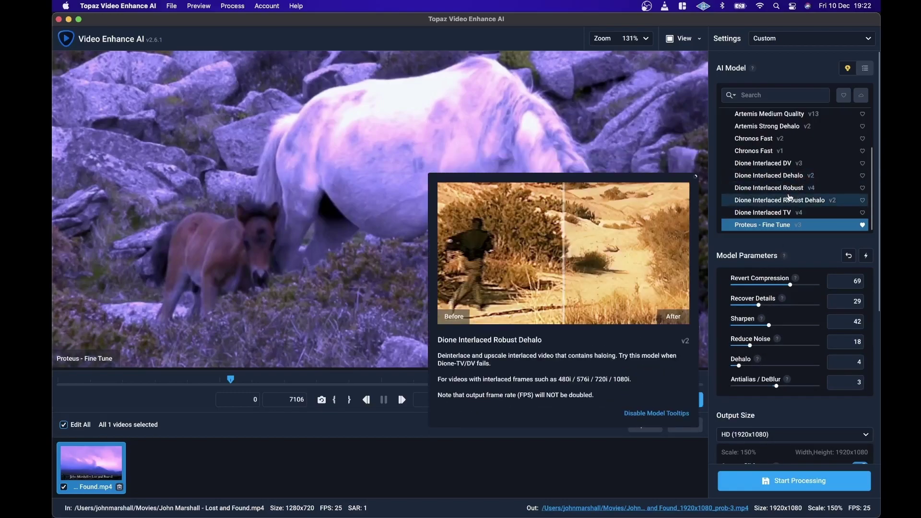
scroll(768, 136, "up", 3)
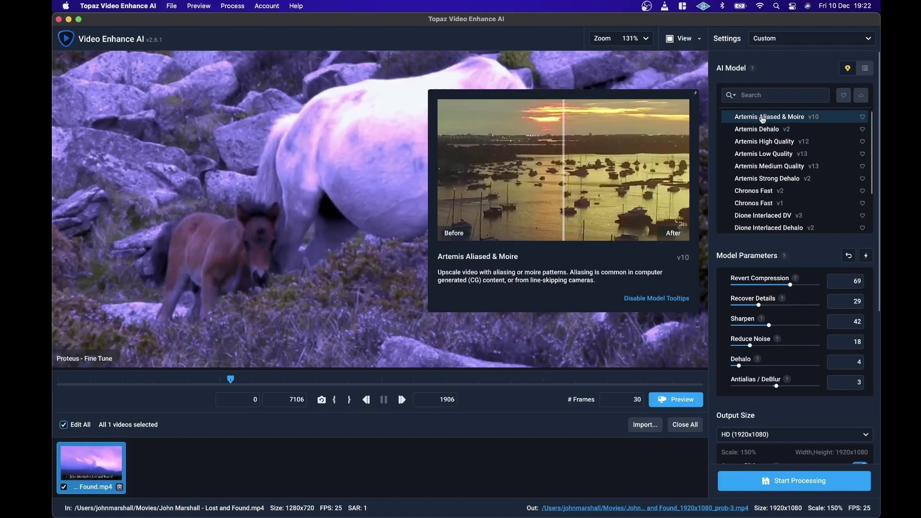
Switch the AI model to Artemis Aliased & Moire v10
left_click(763, 119)
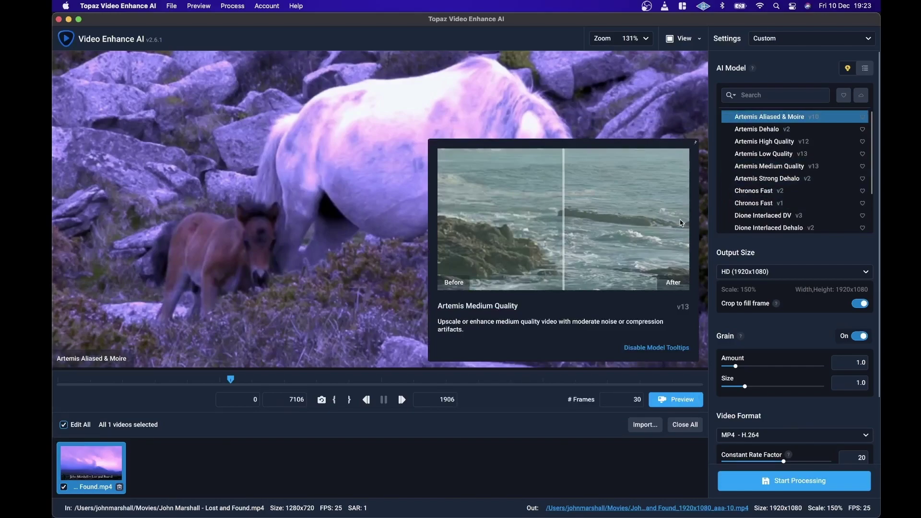
scroll(774, 216, "down", 4)
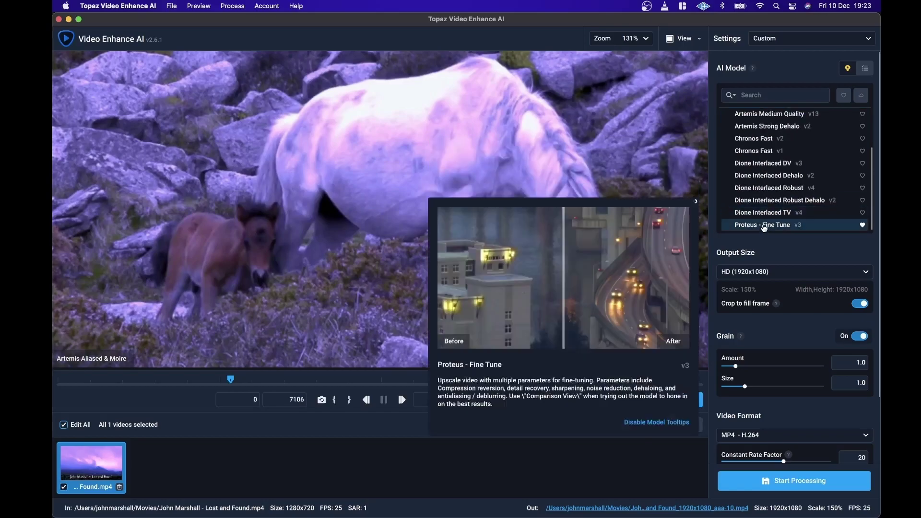
Reselect the Proteus - Fine Tune model, with Revert Compression 69, Recover Details 29 and Sharpen 42
left_click(763, 226)
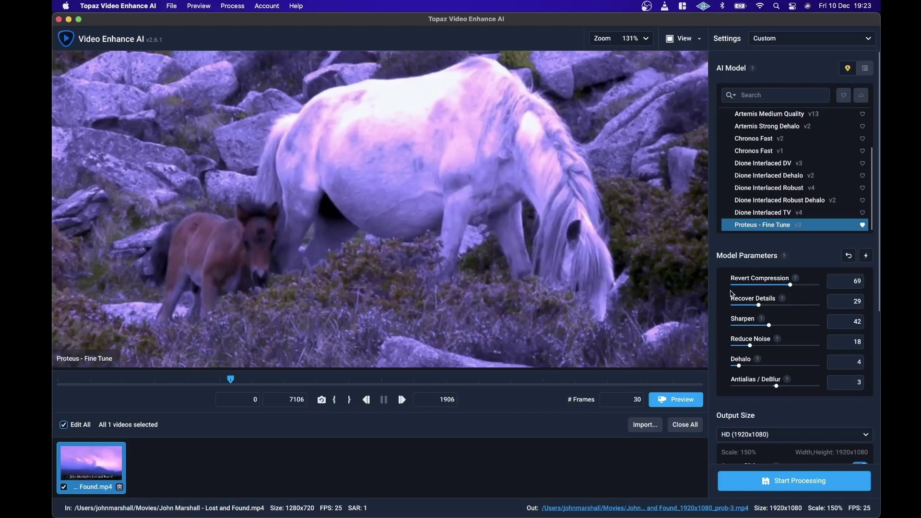
scroll(772, 370, "down", 3)
scroll(771, 371, "up", 3)
Auto-estimate the Proteus parameters, then preview original versus HD side by side, paused at frame 1924
left_click(867, 257)
left_click(683, 404)
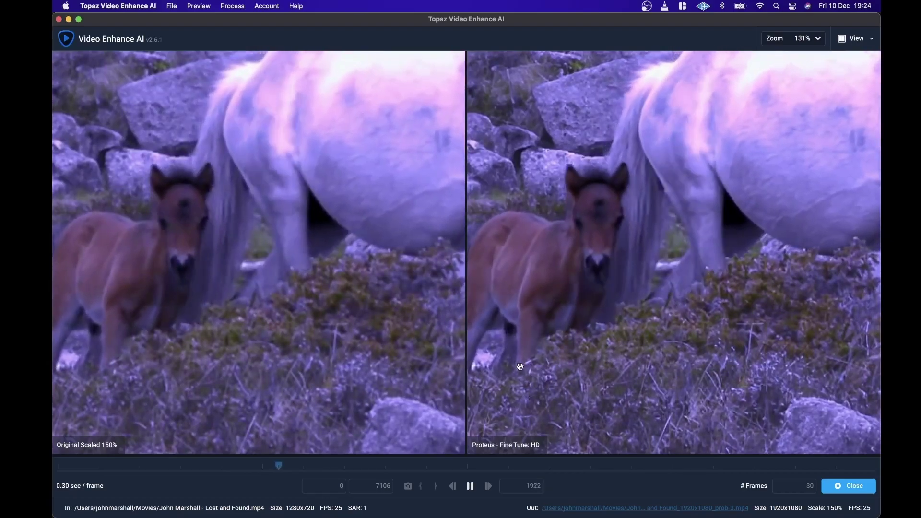
left_click(471, 487)
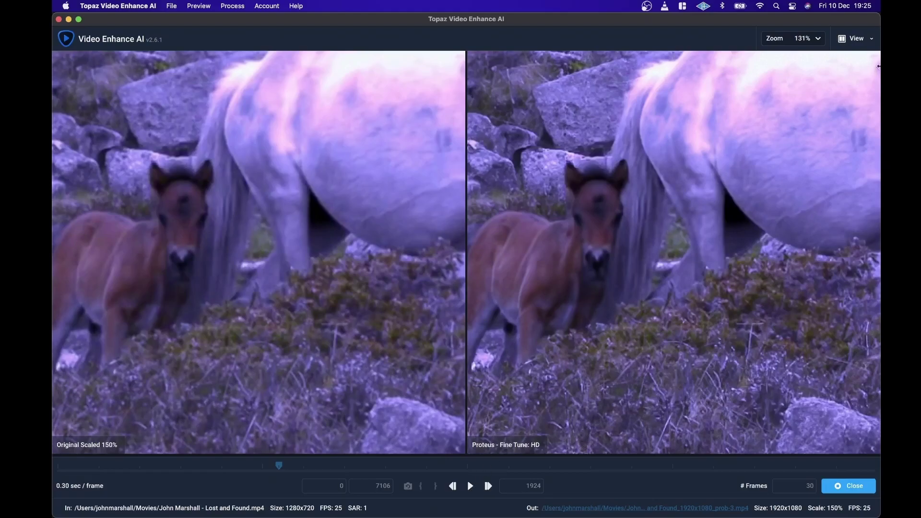
Switch the preview to a single view, zoom in, and display the original footage
left_click(851, 38)
left_click(815, 52)
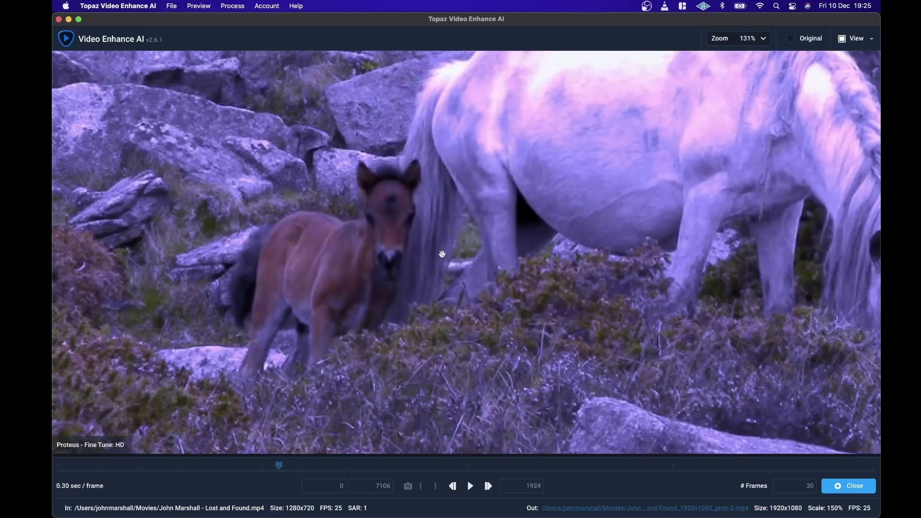
scroll(446, 274, "up", 1)
scroll(446, 274, "up", 4)
left_click(444, 295)
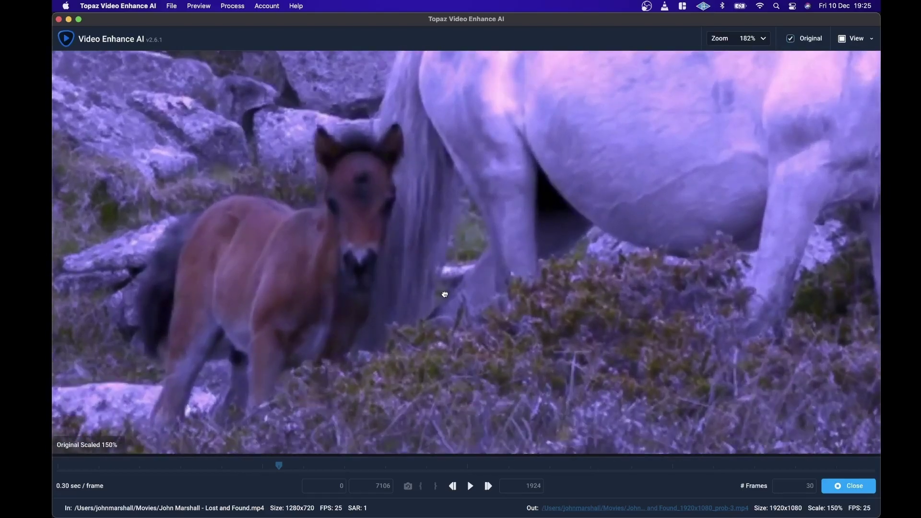
Pan the zoomed view from the grass to the grey horse's head, toggling original and enhanced
scroll(484, 302, "down", 4)
left_click_drag(563, 321, 552, 216)
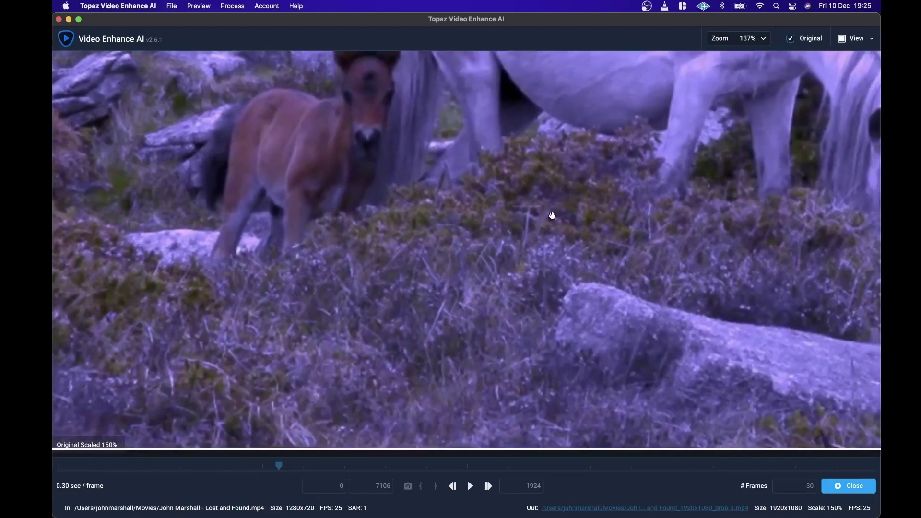
left_click(552, 216)
left_click_drag(708, 302, 477, 302)
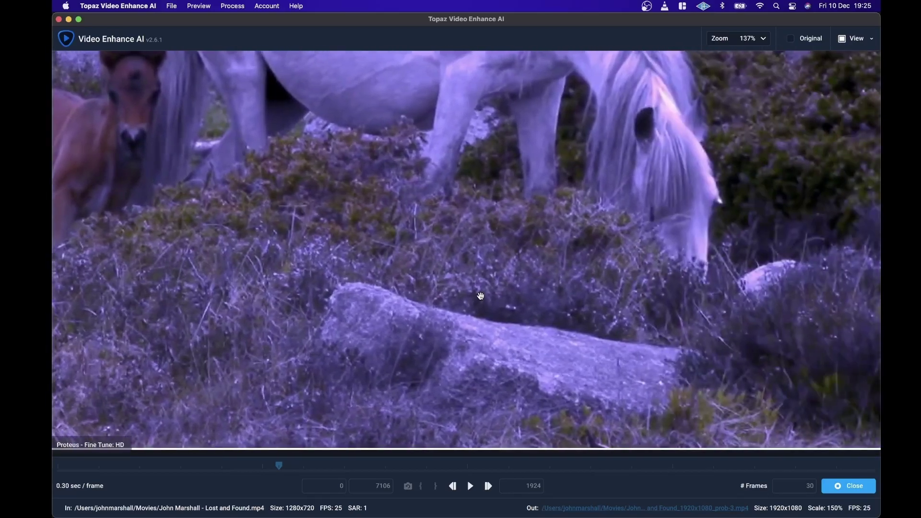
left_click(607, 202)
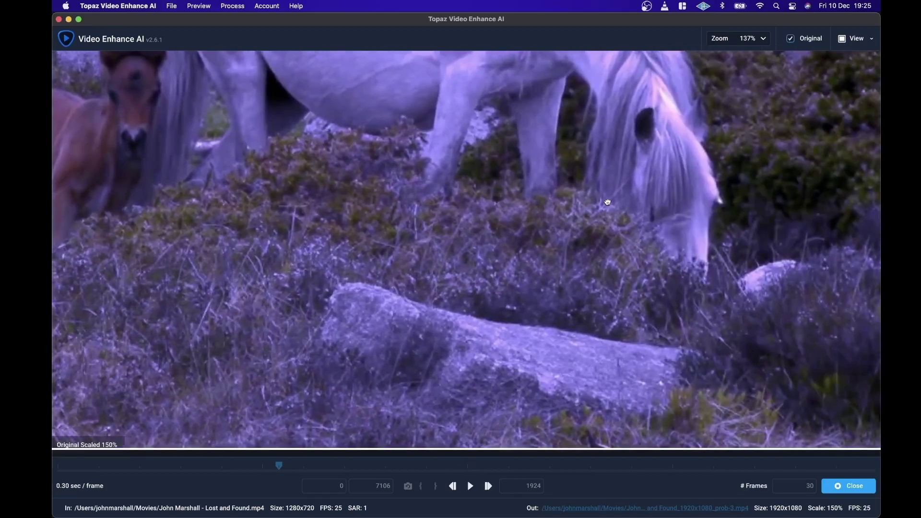
left_click(608, 202)
Pan across the foal, grey horse and rocks above it, comparing against the original
left_click_drag(328, 171, 557, 267)
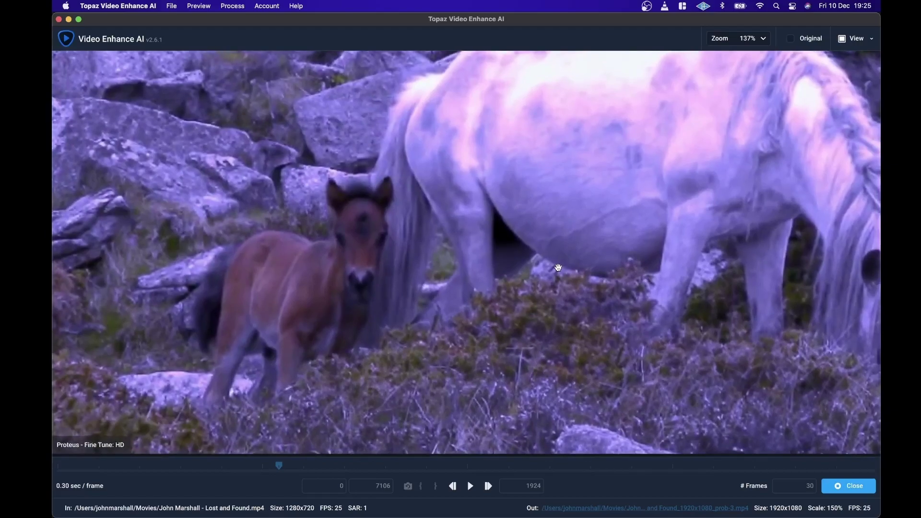
left_click(314, 232)
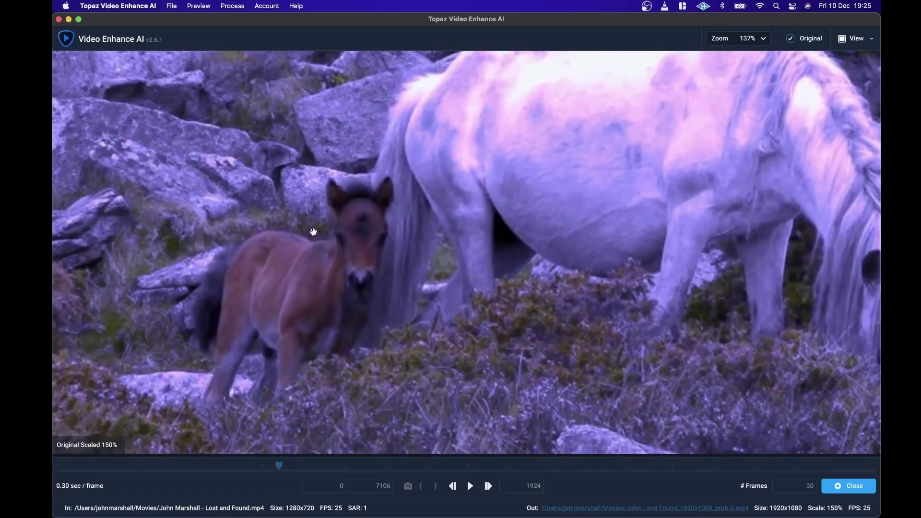
left_click(314, 232)
left_click_drag(314, 233, 391, 230)
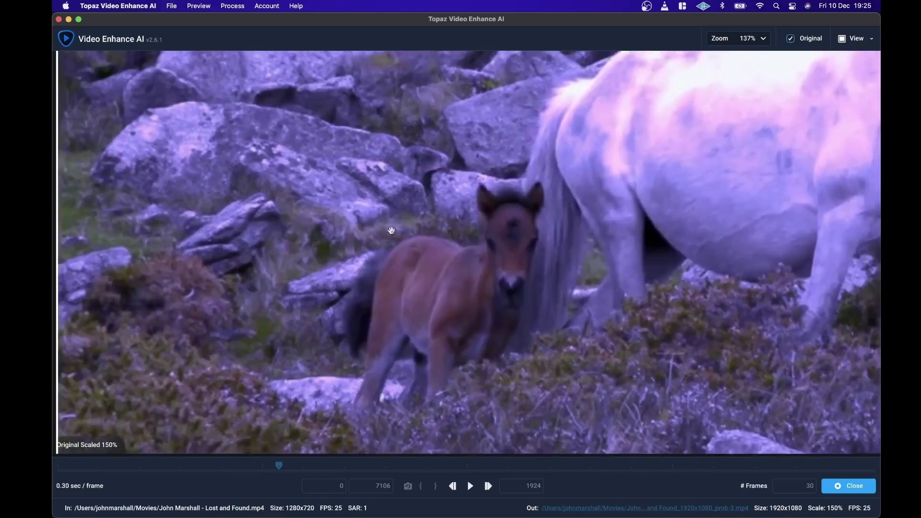
left_click_drag(571, 144, 523, 262)
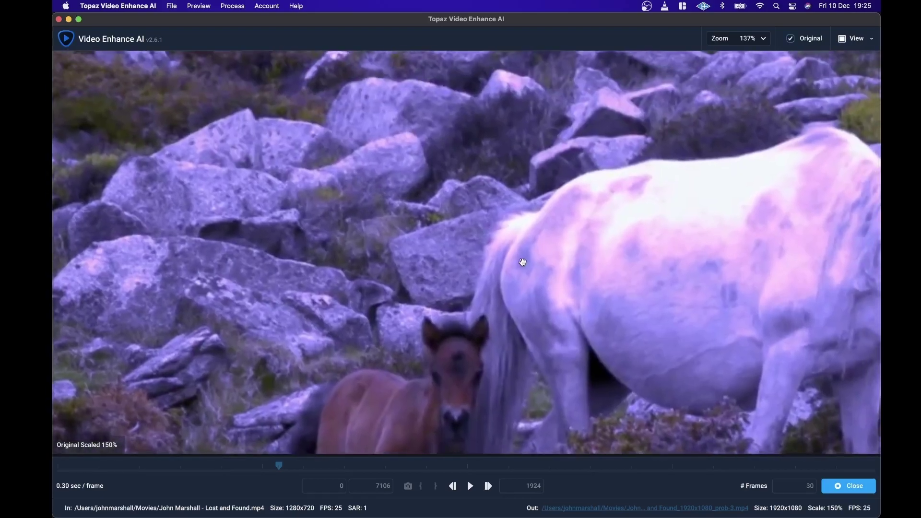
left_click_drag(656, 120, 605, 208)
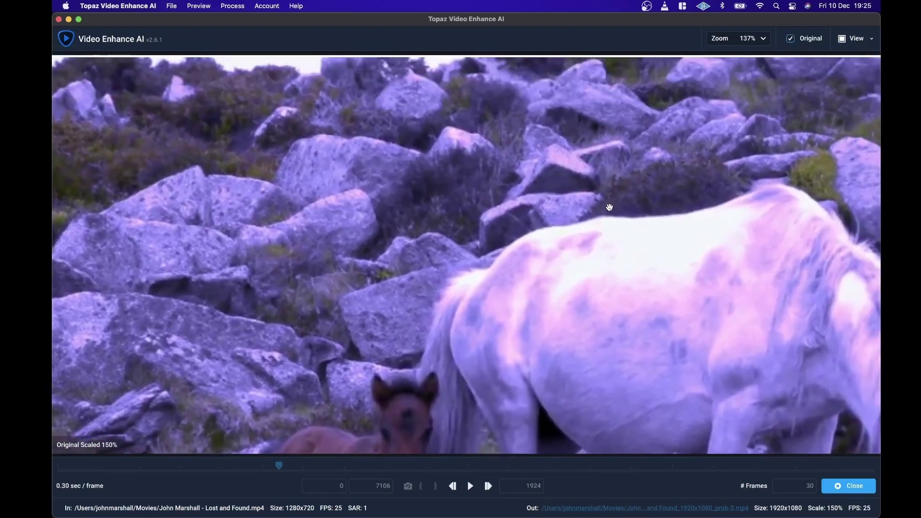
left_click(359, 158)
Reframe the enhanced view on the foal beside the grey horse and compare with the original
left_click(358, 157)
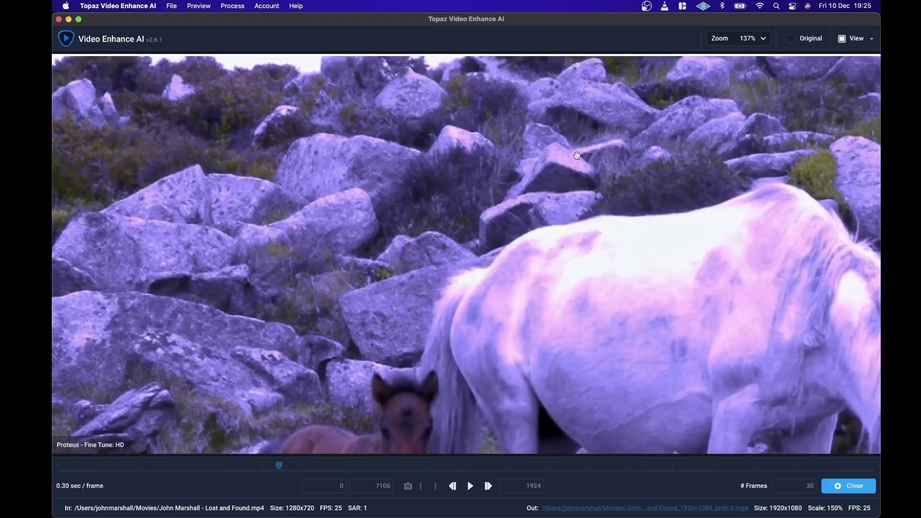
left_click_drag(639, 267, 570, 119)
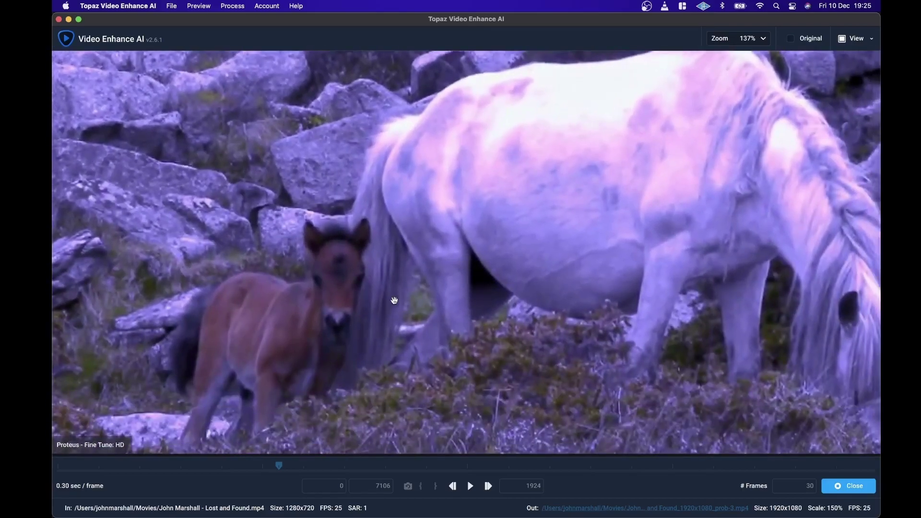
left_click_drag(394, 300, 434, 250)
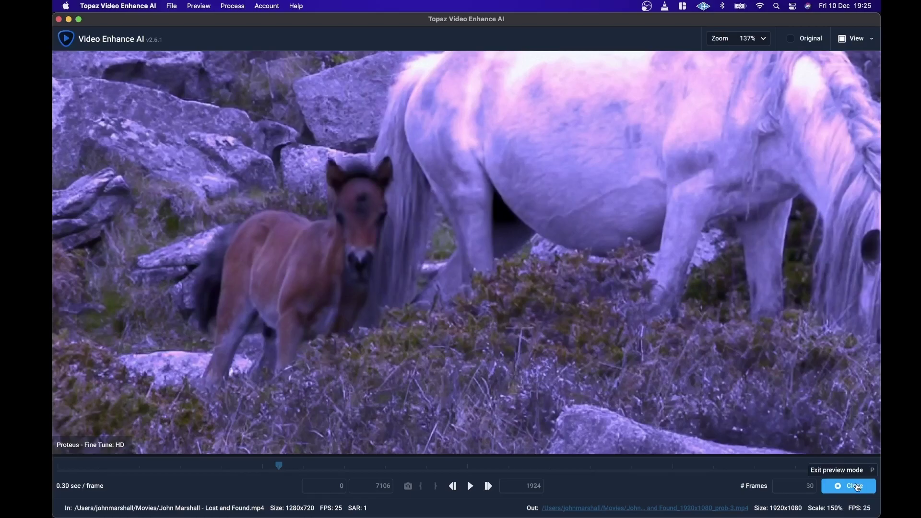
left_click(759, 378)
left_click(760, 377)
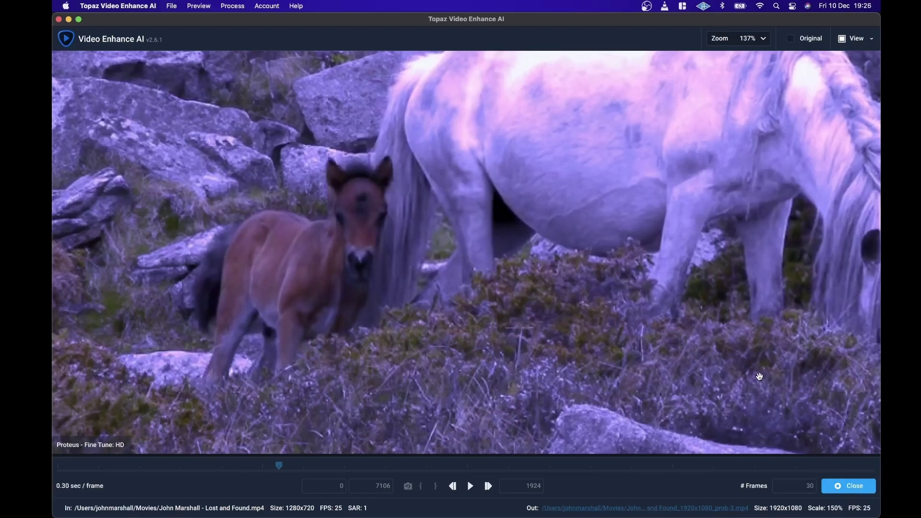